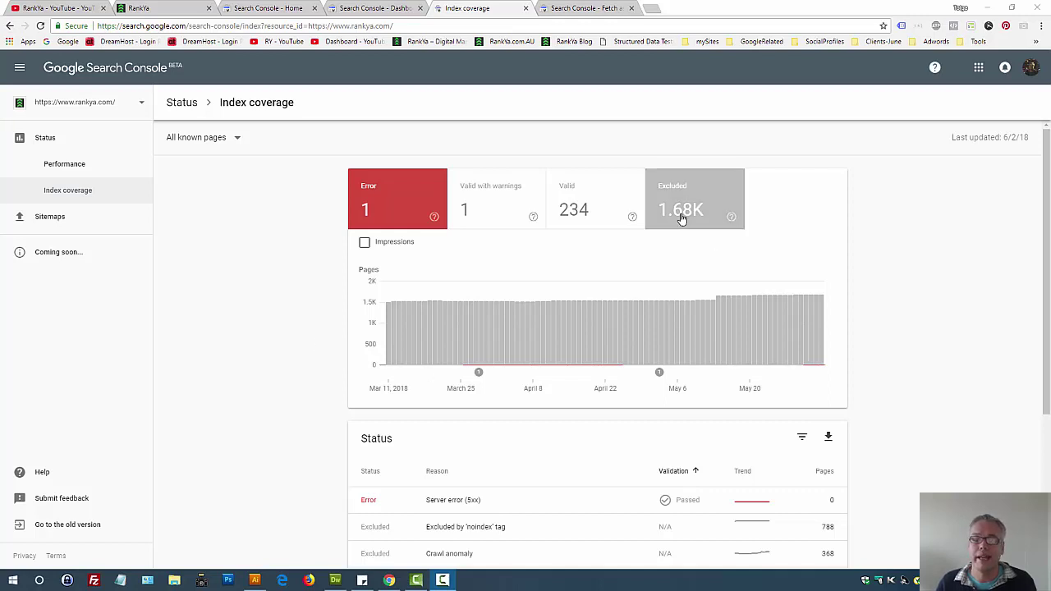
- Scroll the Index coverage status table down to the Not found (404) row with 82 pages
scroll(529, 452, "down", 2)
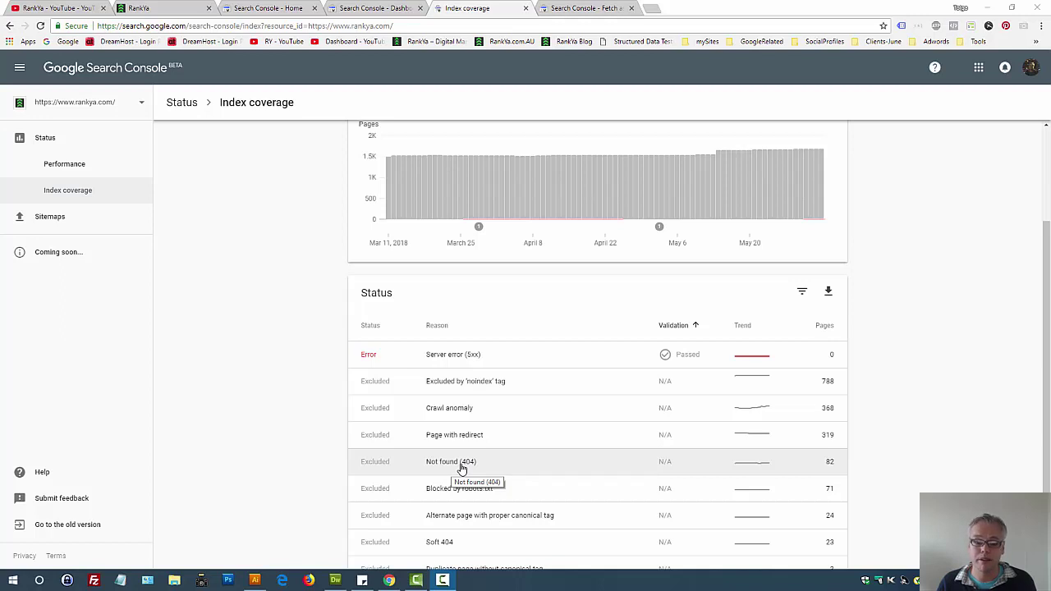
- Open the Not found (404) report and show details for the first example URL, last crawled May 26, 2018
left_click(461, 465)
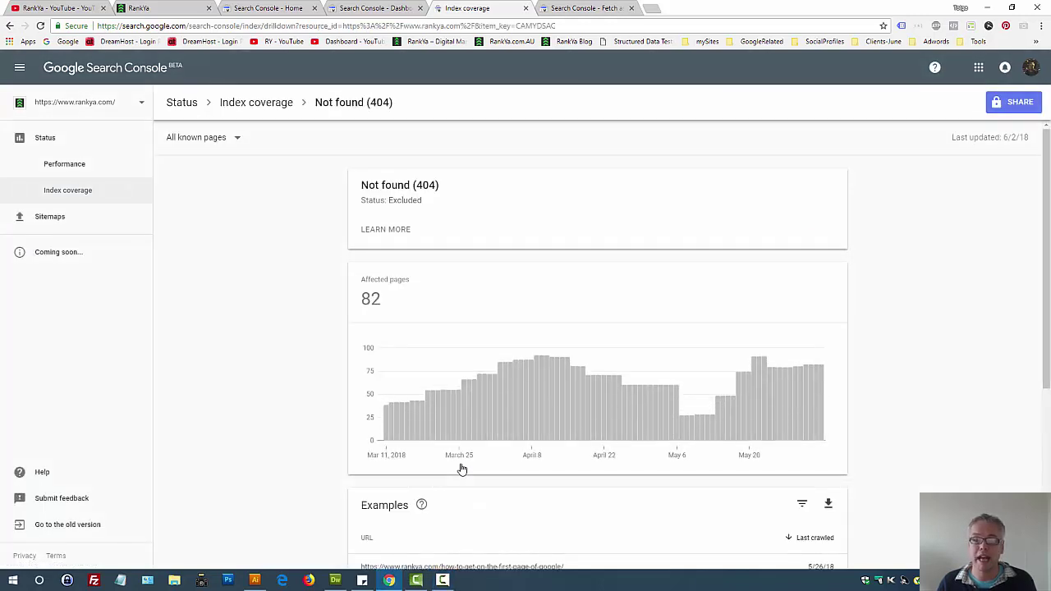
scroll(516, 473, "down", 3)
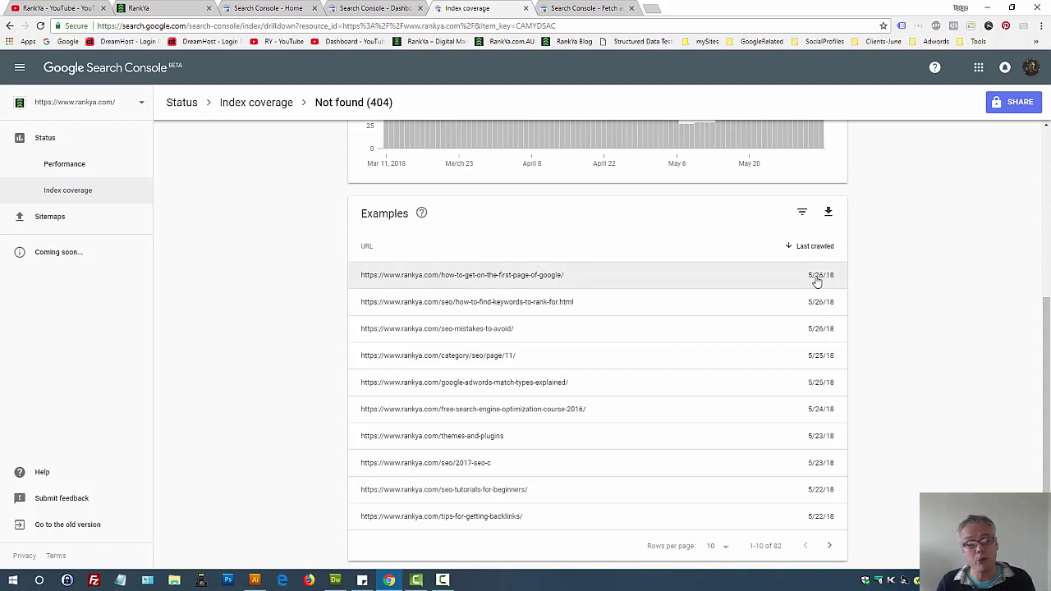
triple_click(509, 280)
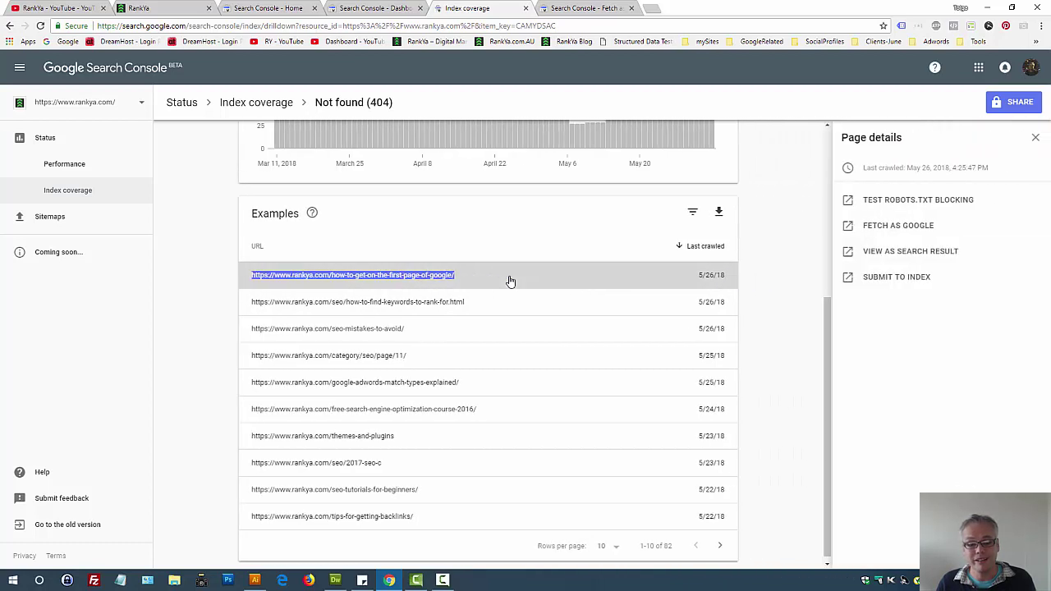
right_click(406, 277)
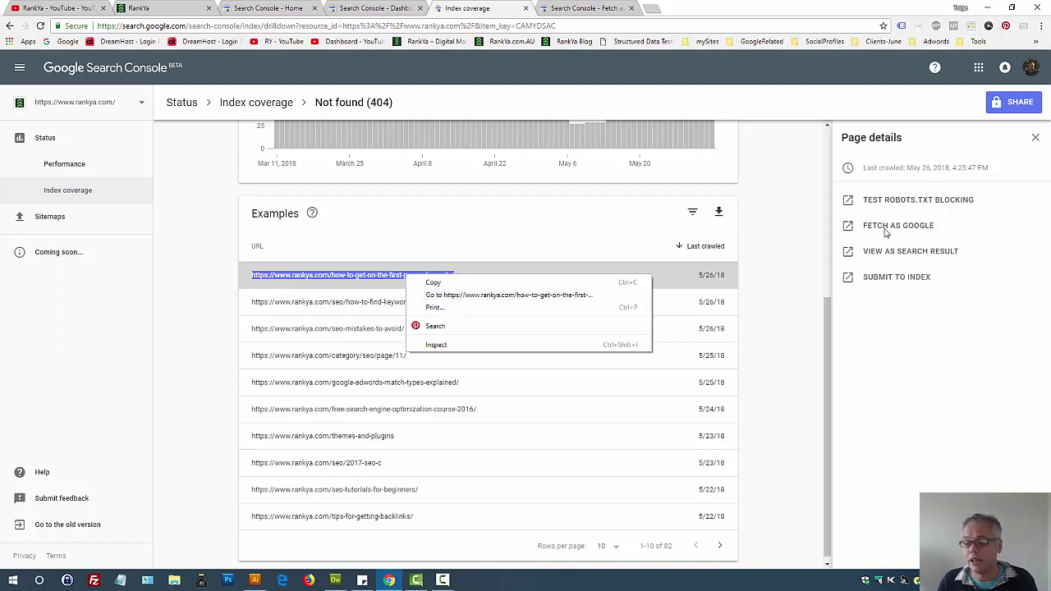
left_click(779, 254)
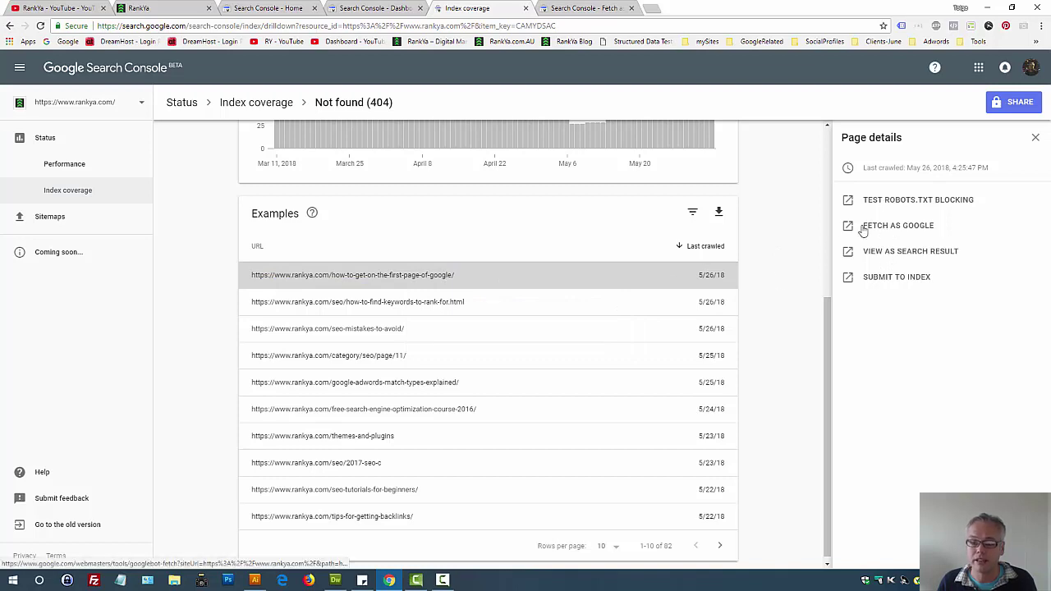
- Open the first 404 example URL in a new tab, confirming it loads the First Page of Google post
left_click(566, 8)
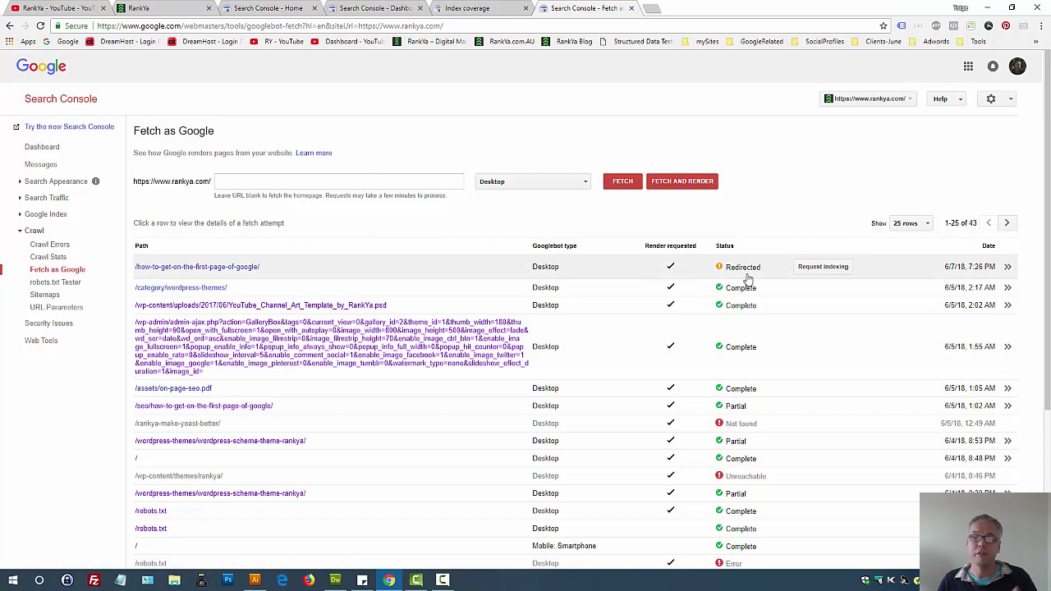
left_click(460, 10)
triple_click(397, 276)
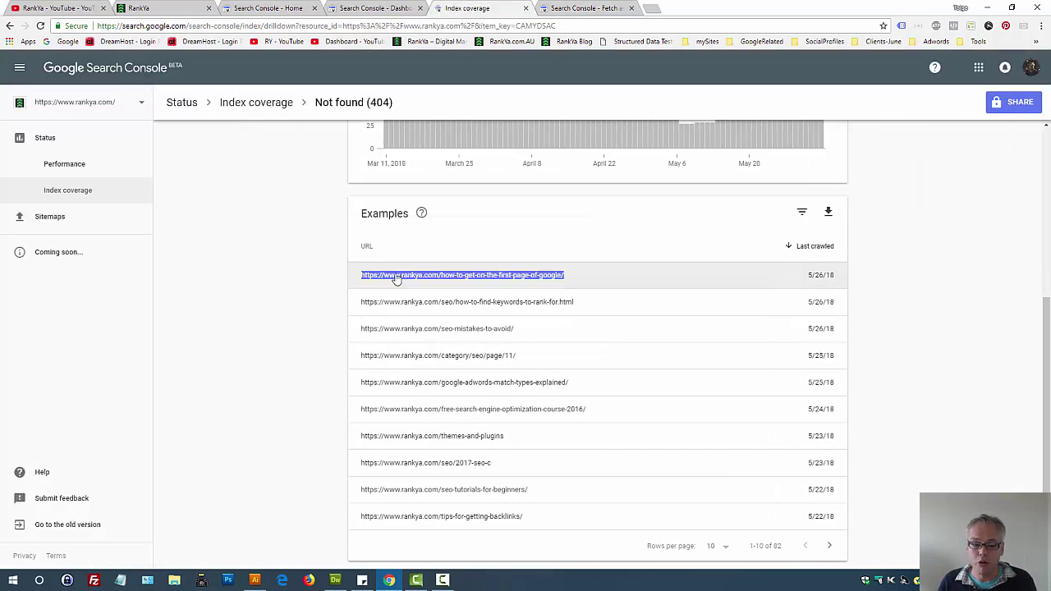
right_click(398, 277)
left_click(401, 297)
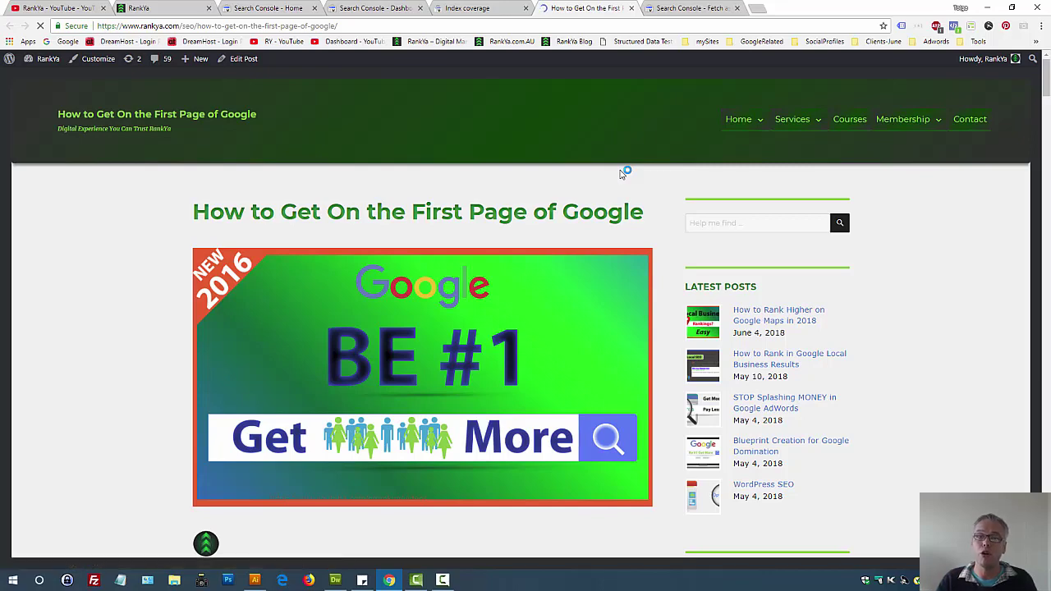
left_click(473, 8)
scroll(528, 357, "up", 5)
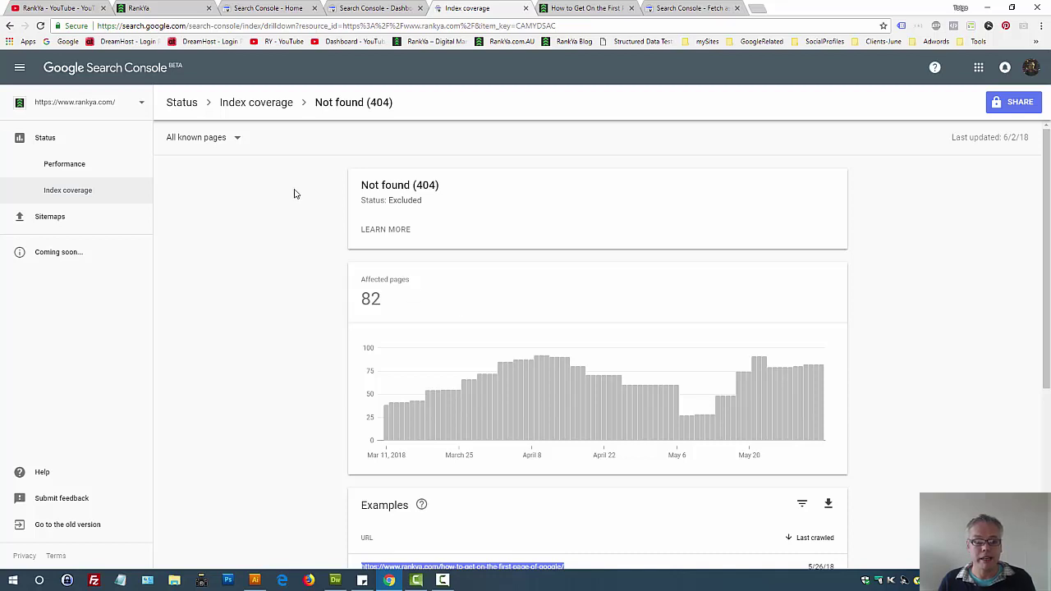
- Open the site's home page in a new tab from the blog post, then return to the 404 report
left_click(236, 138)
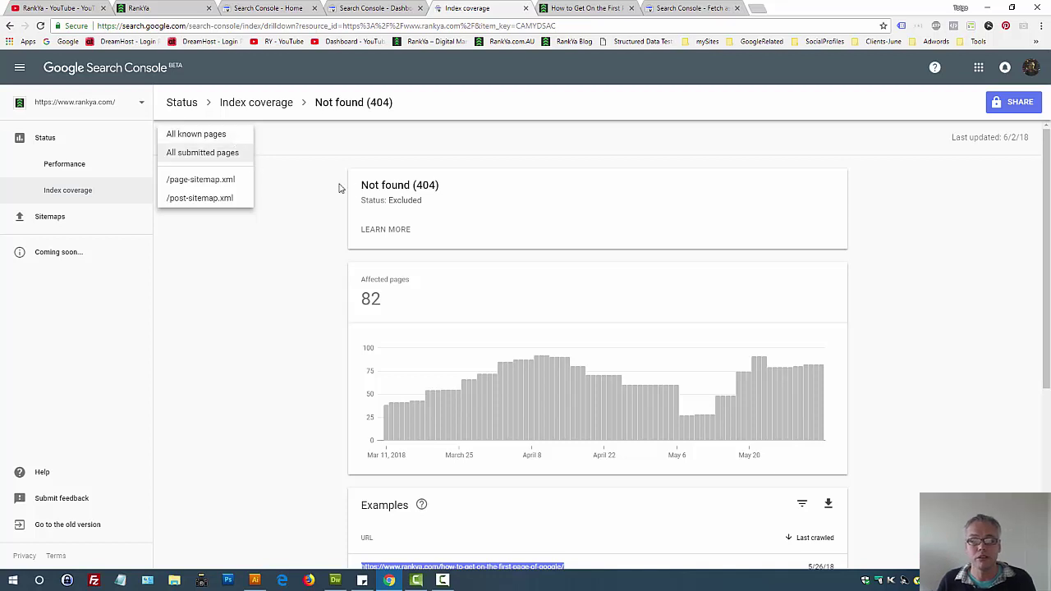
triple_click(393, 187)
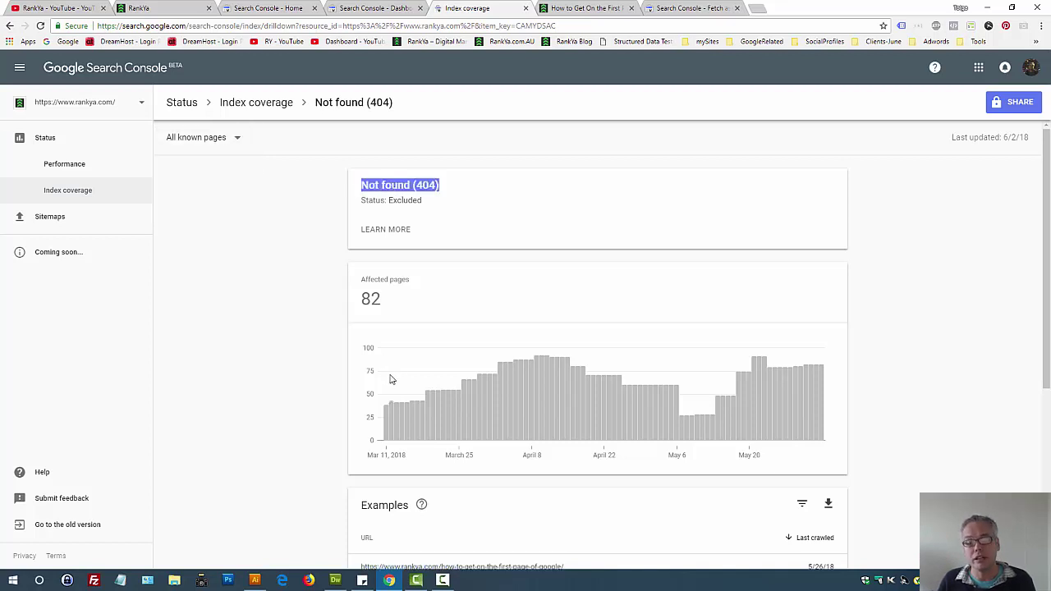
scroll(391, 380, "down", 4)
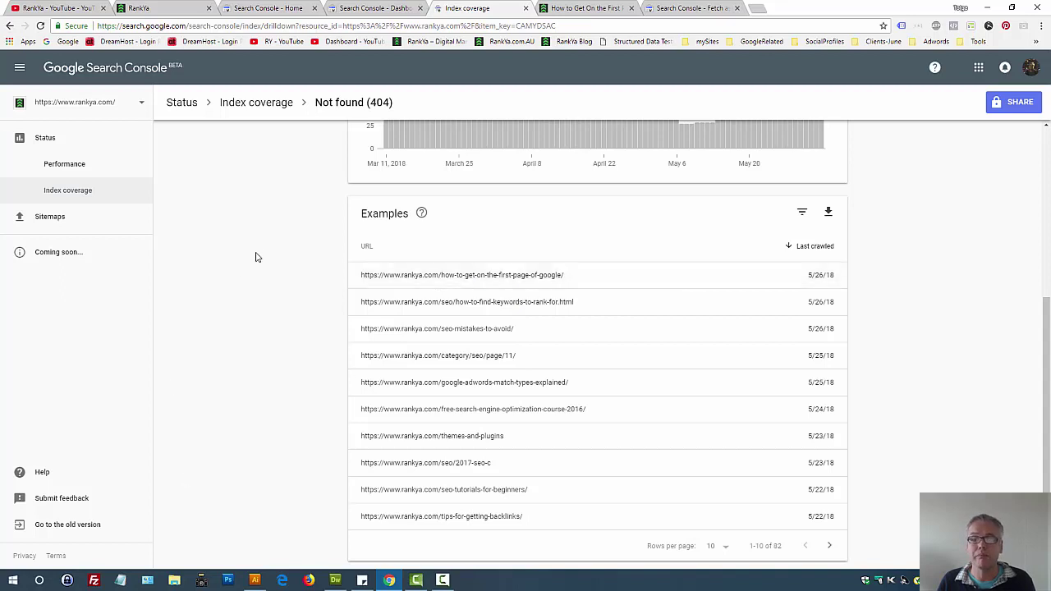
left_click(566, 9)
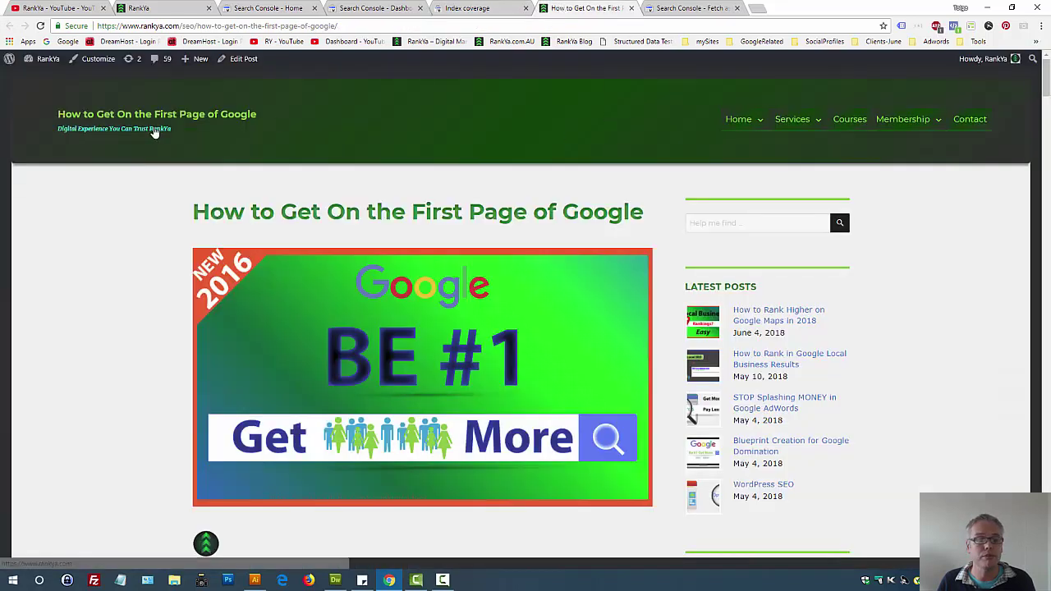
left_click(177, 137)
left_click(472, 8)
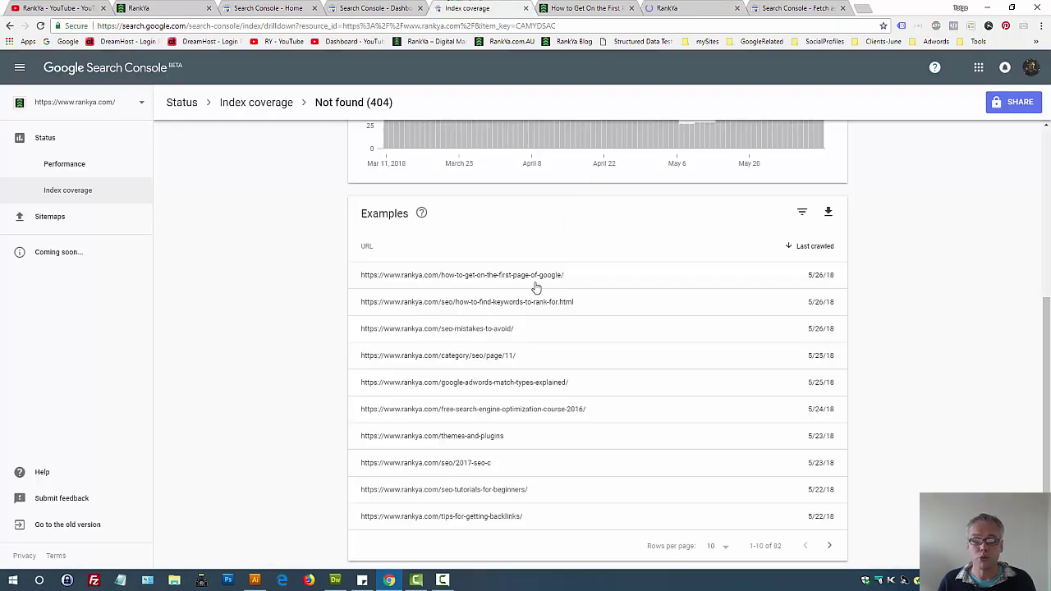
scroll(535, 286, "up", 4)
- Filter the 404 report by /page-sitemap.xml, then /post-sitemap.xml, and check the Fetch as Google history
left_click(239, 141)
left_click(201, 179)
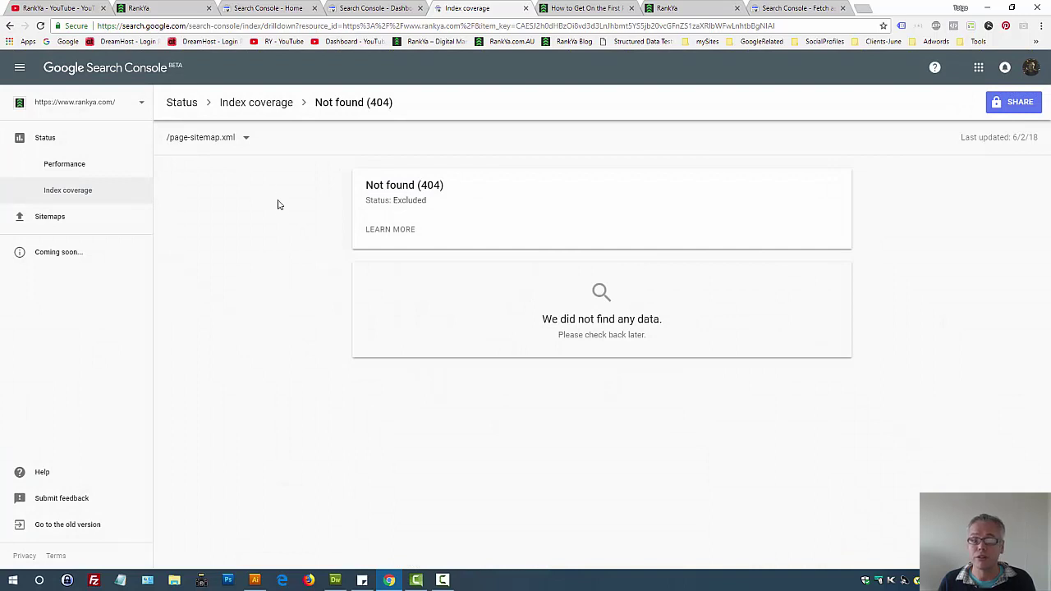
left_click(243, 140)
left_click(225, 197)
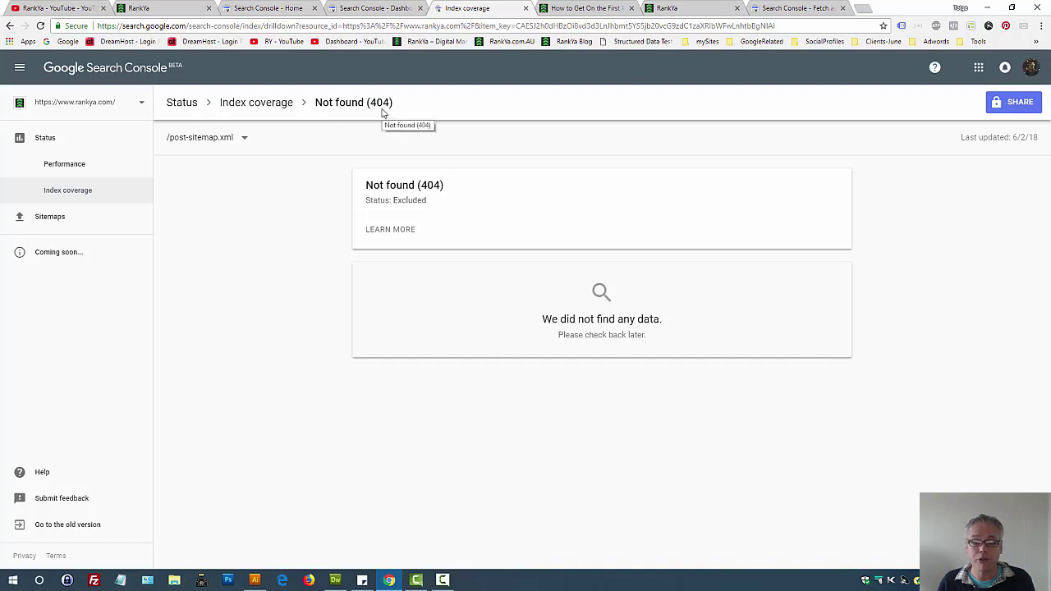
left_click(806, 11)
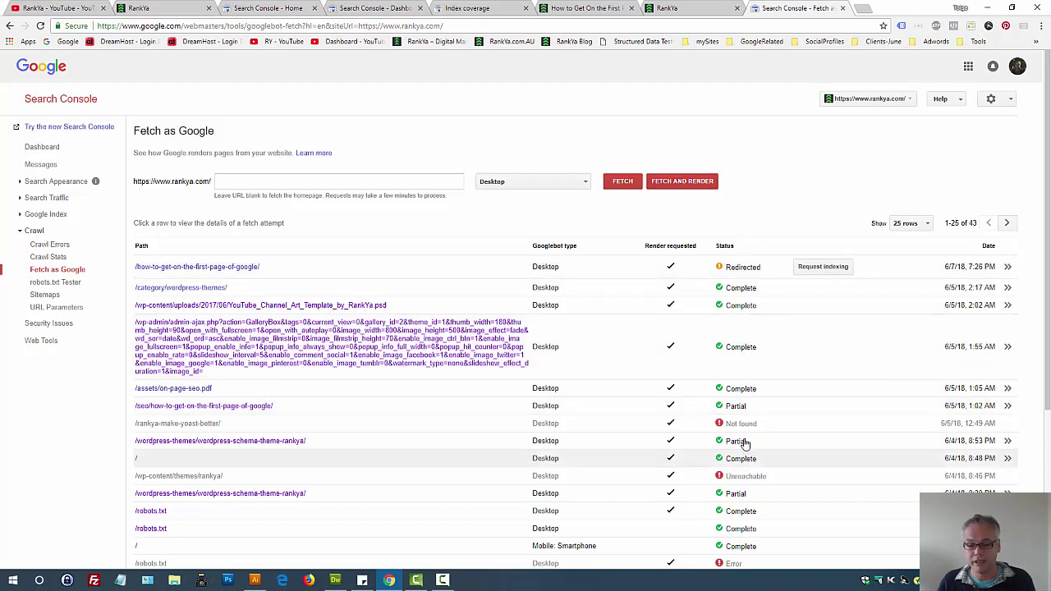
- Highlight the Not found status of the /rankya-make-yoast-better/ fetch, then view the blog post
left_click_drag(727, 424, 760, 427)
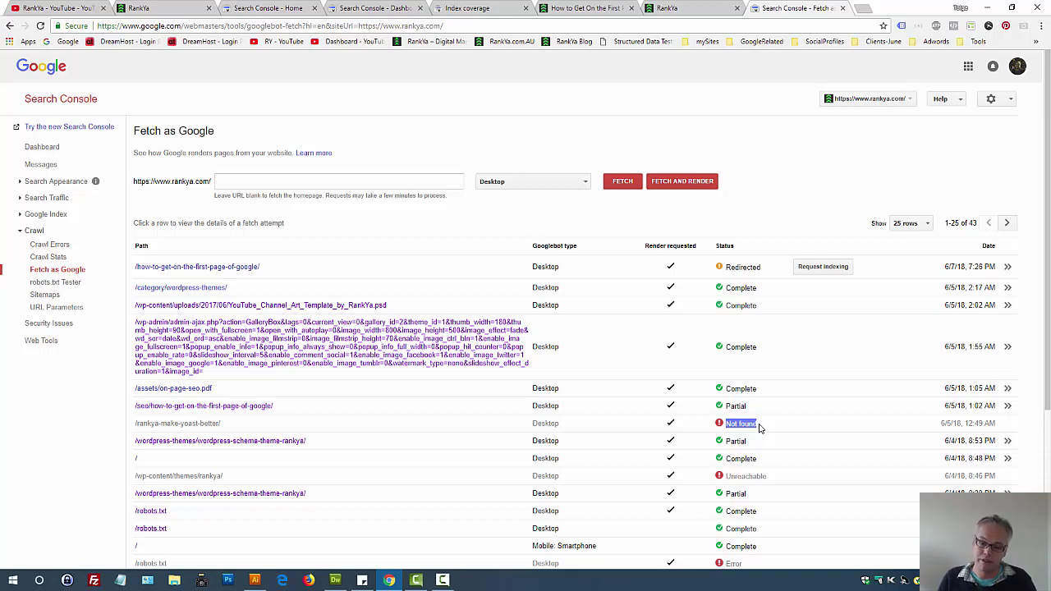
left_click(611, 8)
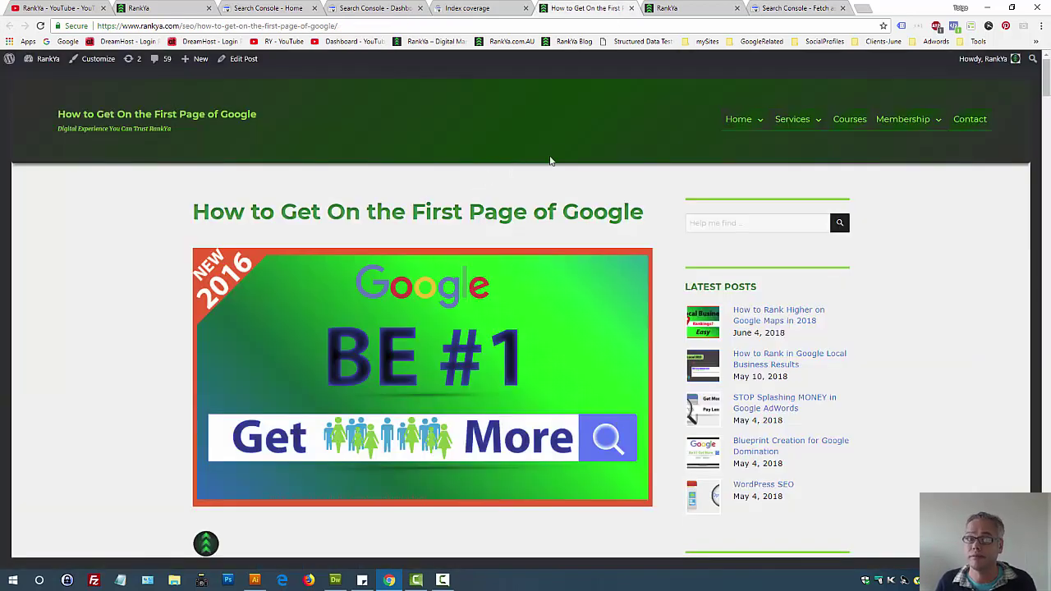
- Reset the 404 report's sitemap filter to All known pages and review its 82 example URLs
left_click(469, 9)
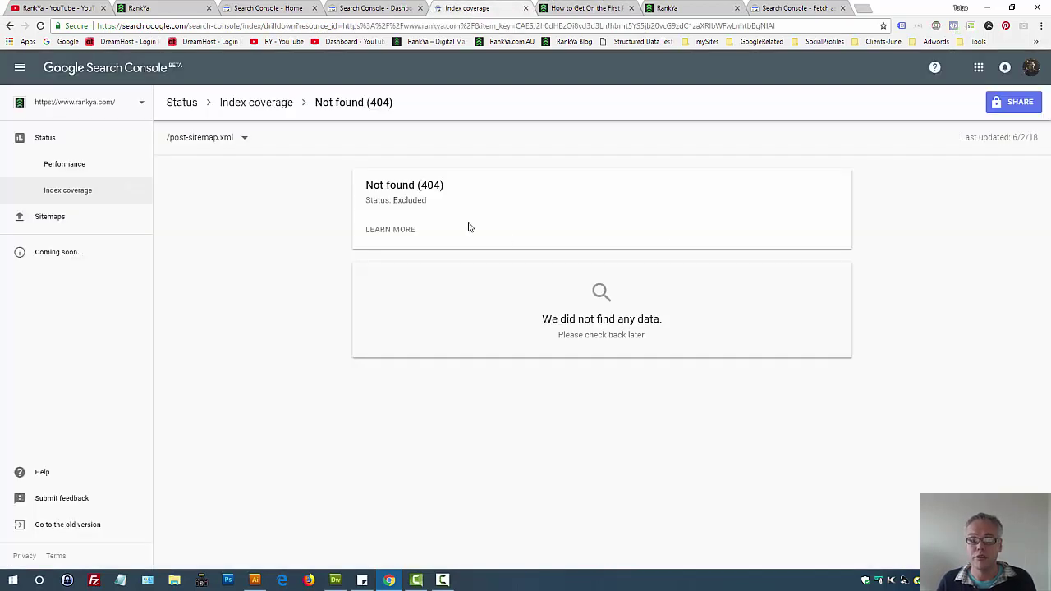
left_click(243, 139)
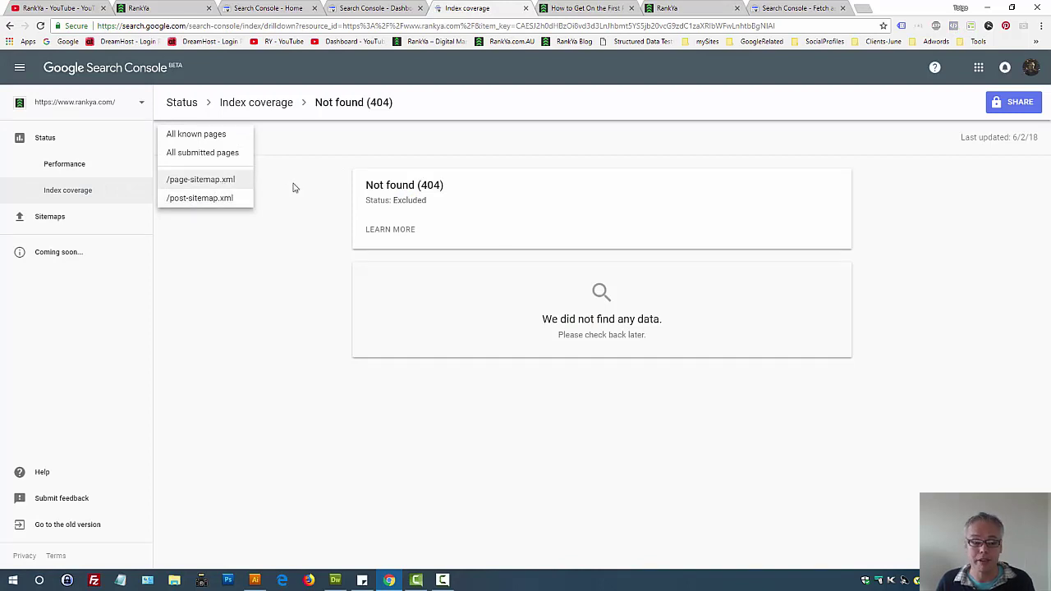
left_click(197, 136)
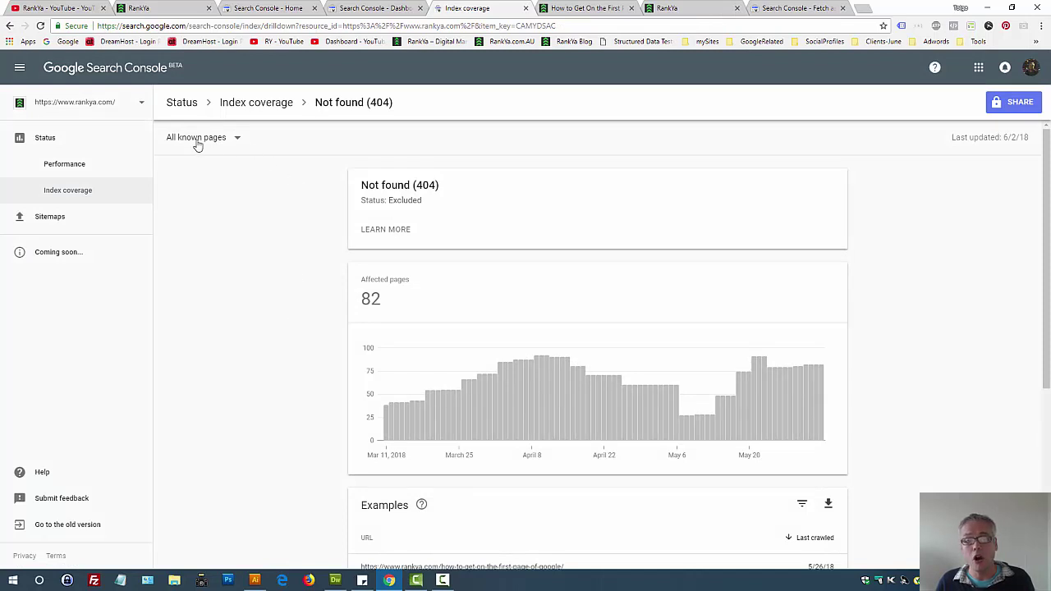
scroll(435, 336, "down", 4)
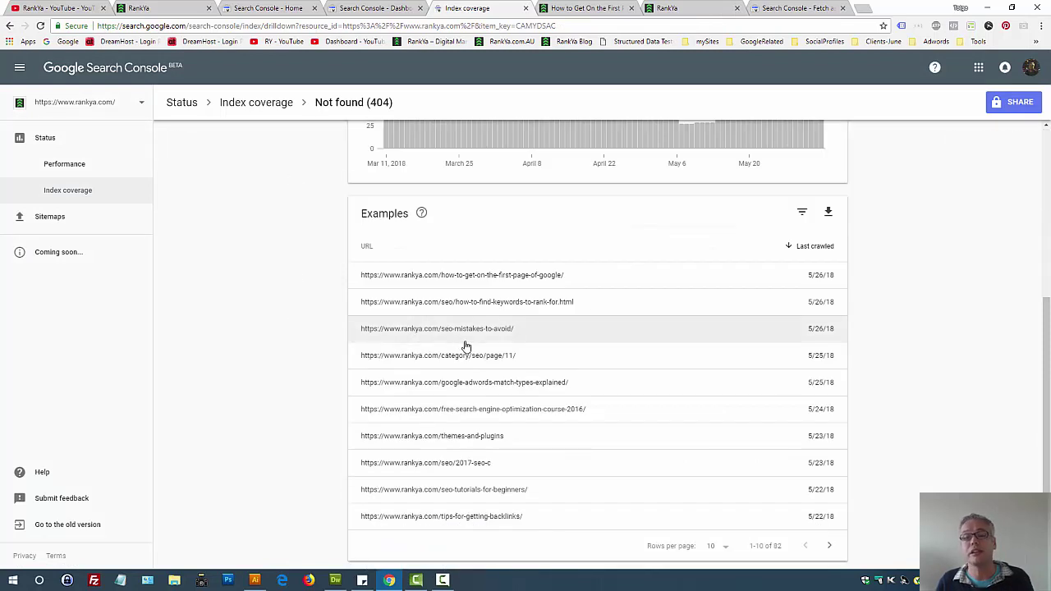
left_click_drag(565, 279, 351, 281)
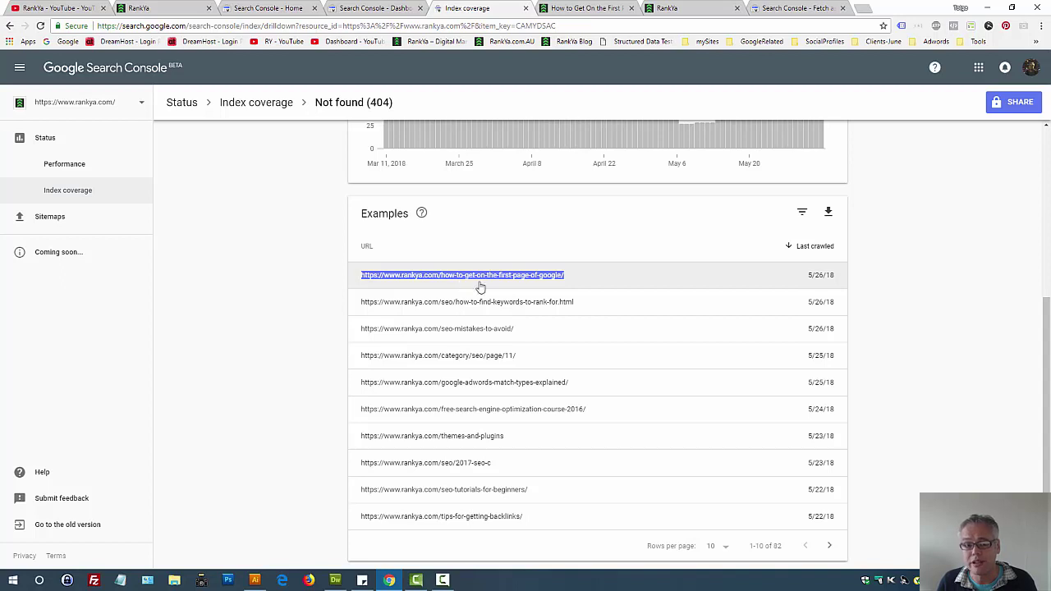
scroll(540, 292, "up", 4)
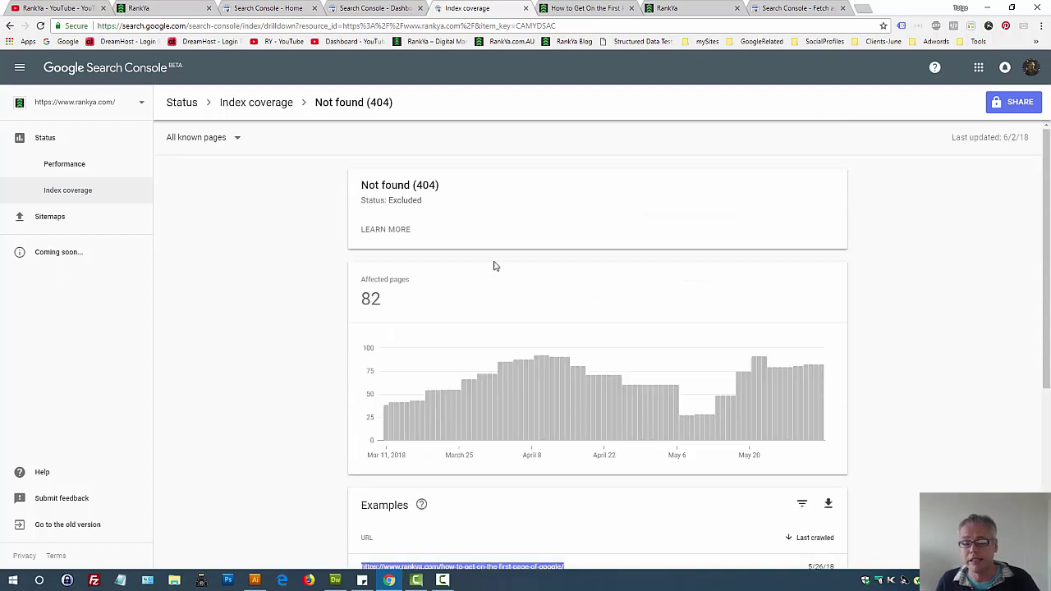
triple_click(398, 189)
scroll(482, 380, "down", 4)
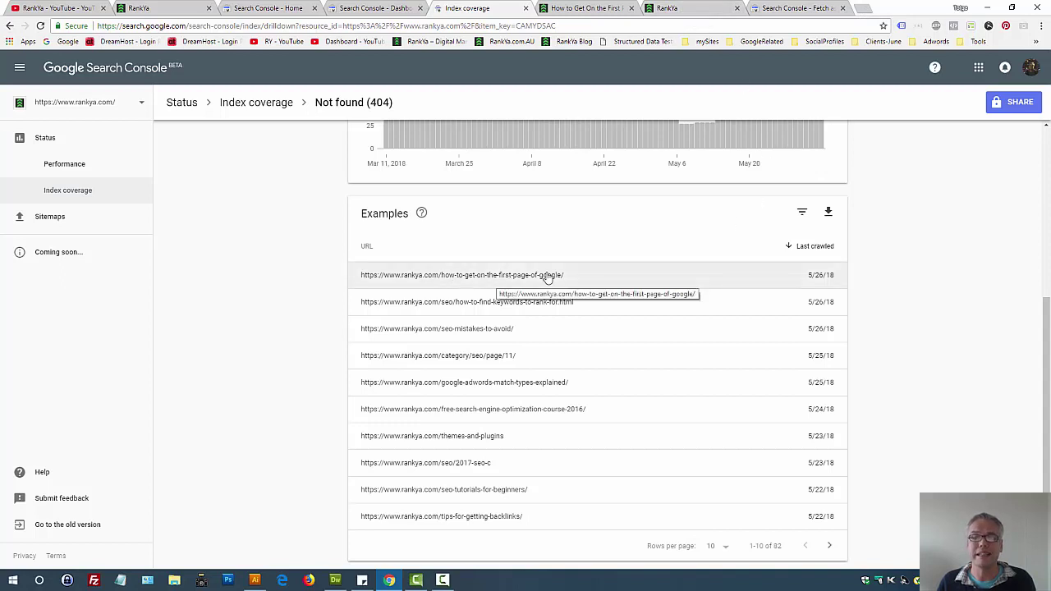
- Open the WordPress dashboard in a new tab from the RankYa home page
left_click(689, 9)
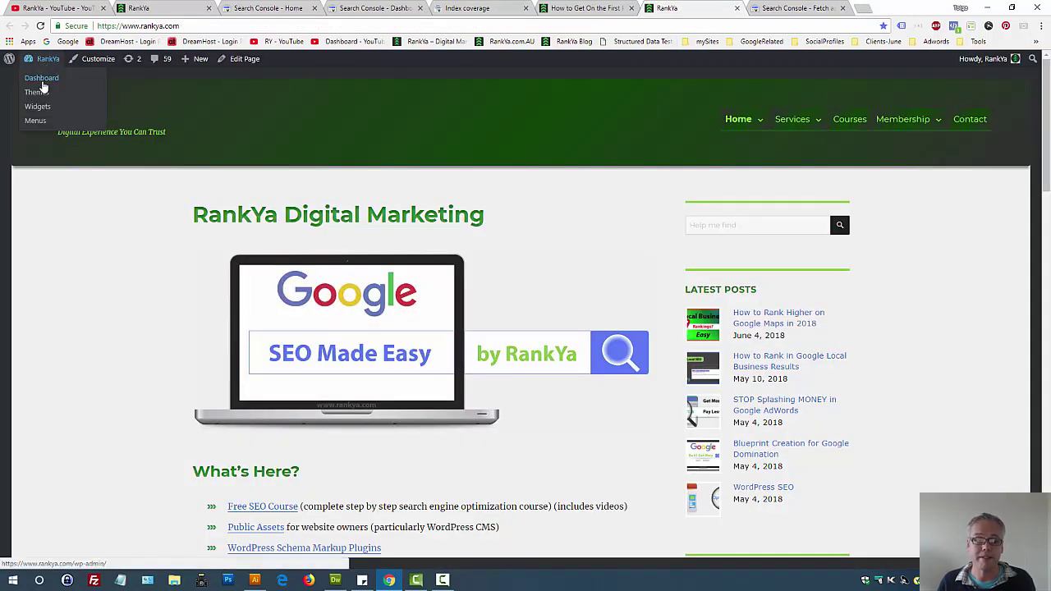
middle_click(41, 76)
left_click(757, 8)
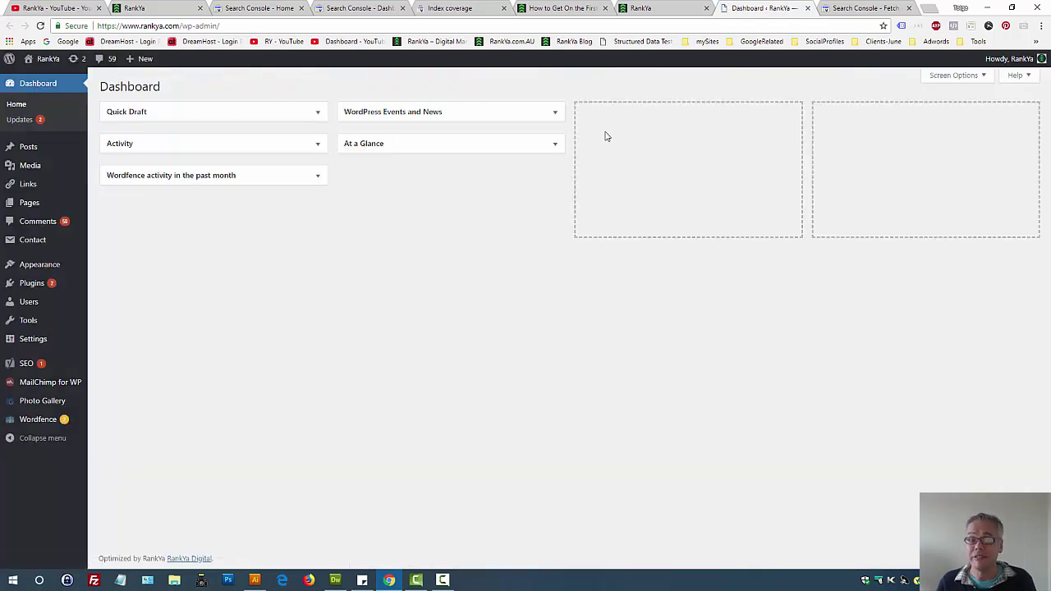
left_click(464, 8)
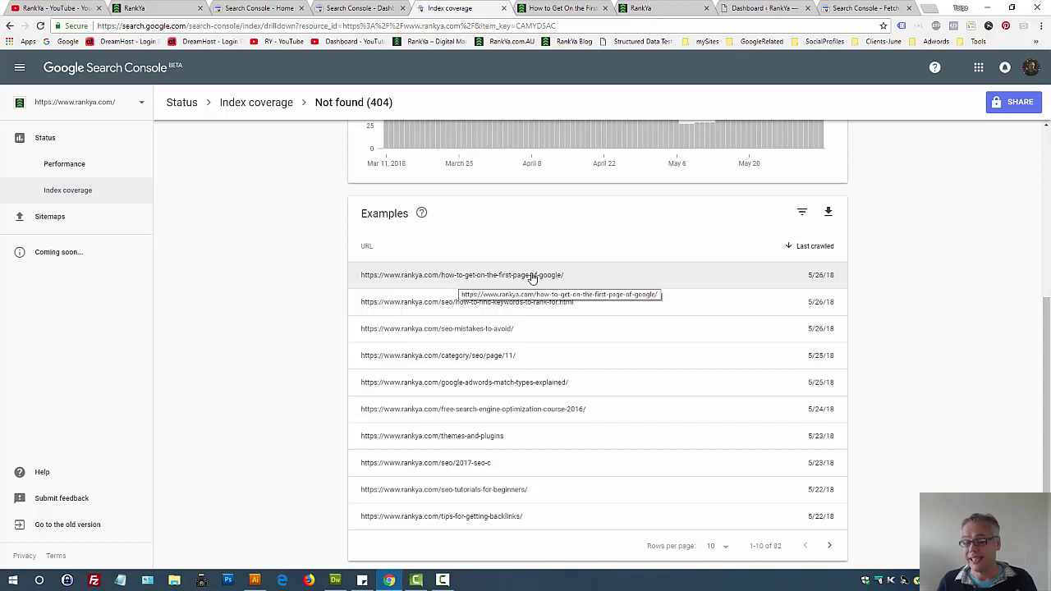
- Open Plugins > Add New in a new tab and search the plugin directory for 301
left_click(782, 10)
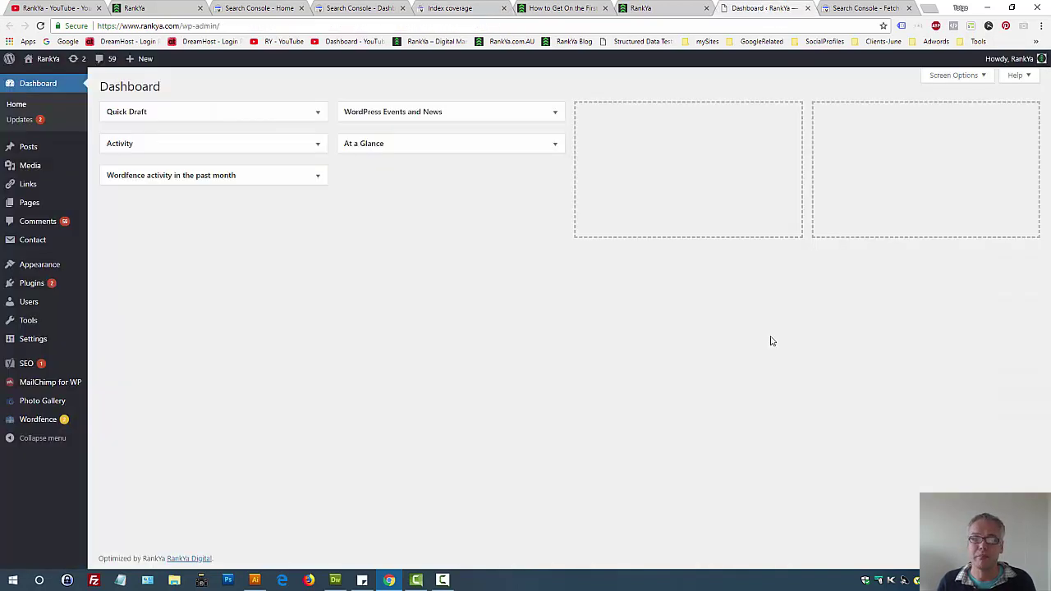
mouse_move(70, 283)
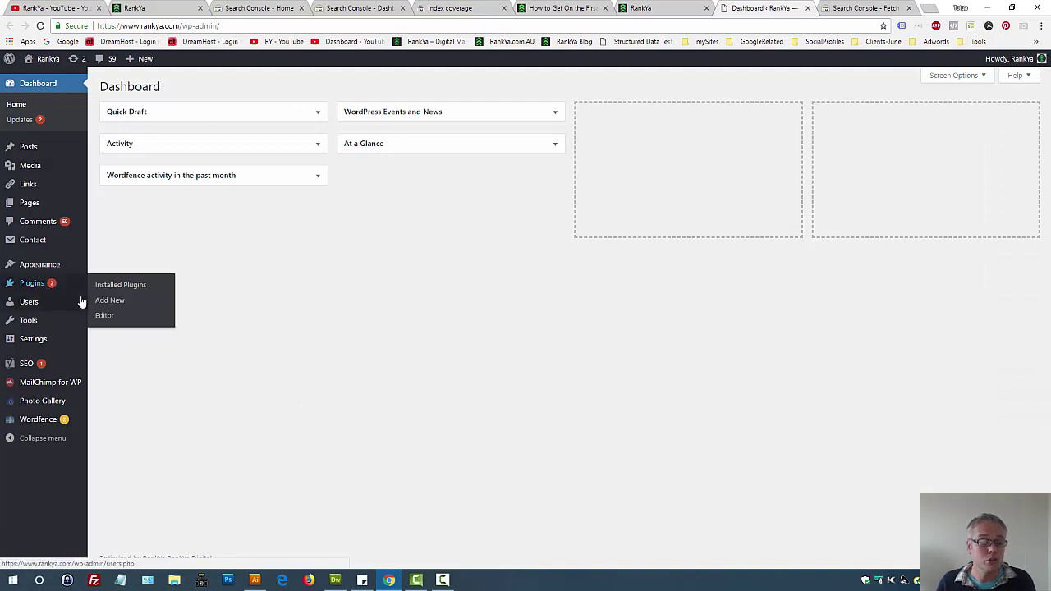
middle_click(106, 300)
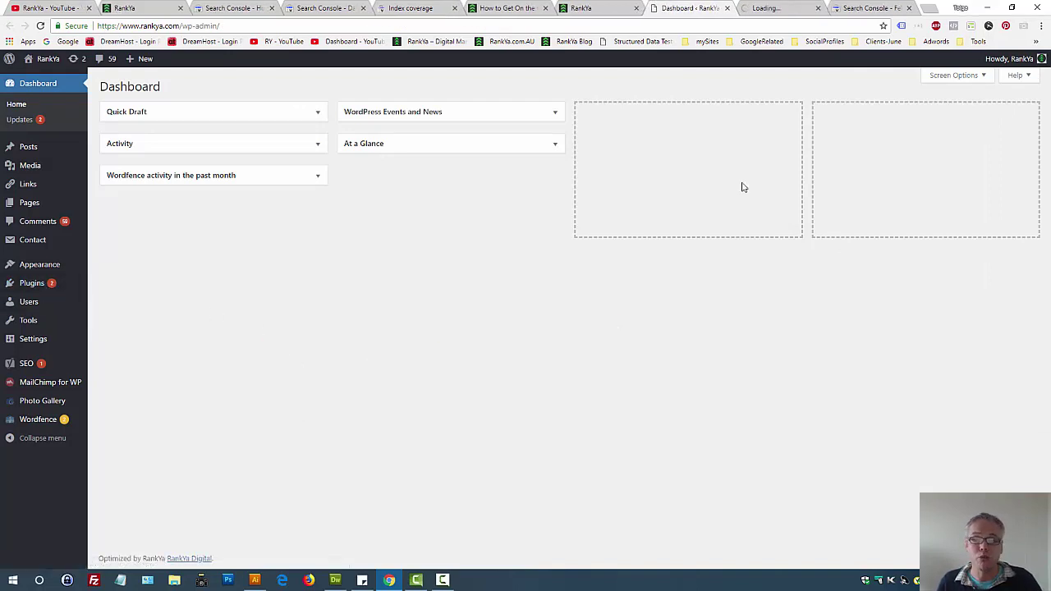
left_click(784, 8)
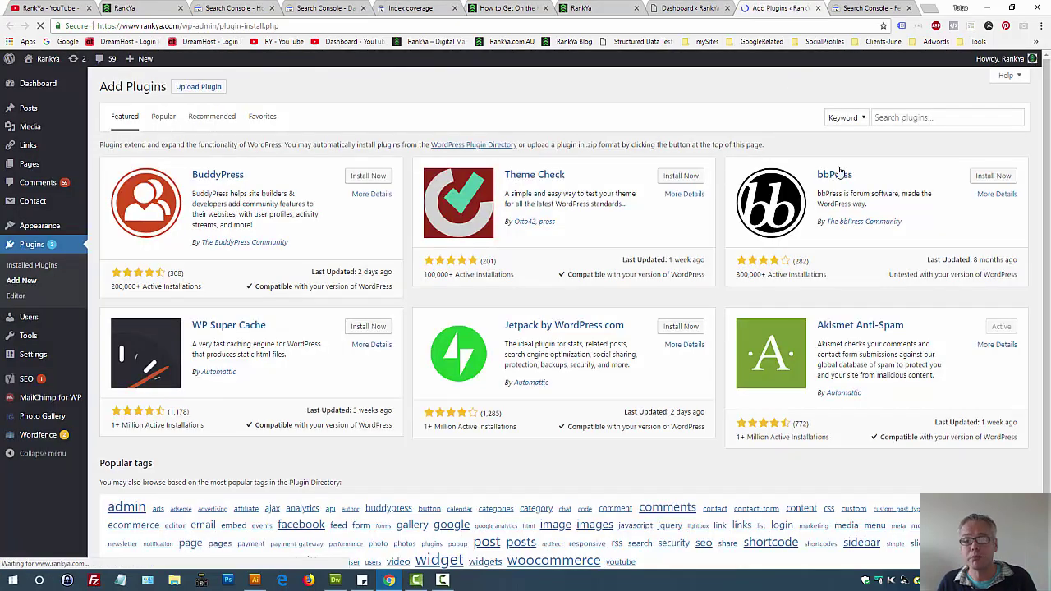
left_click(878, 117)
type("301")
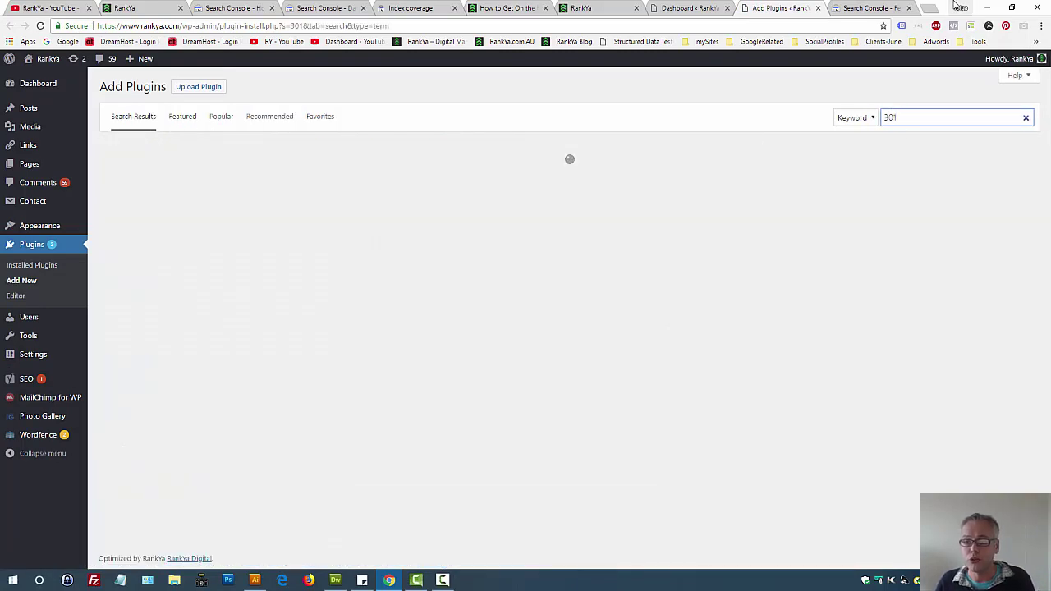
left_click(940, 11)
- Log into Hosting Manager via the mySites bookmark and open Domains > Redirects with Permanent (301) type
left_click(756, 41)
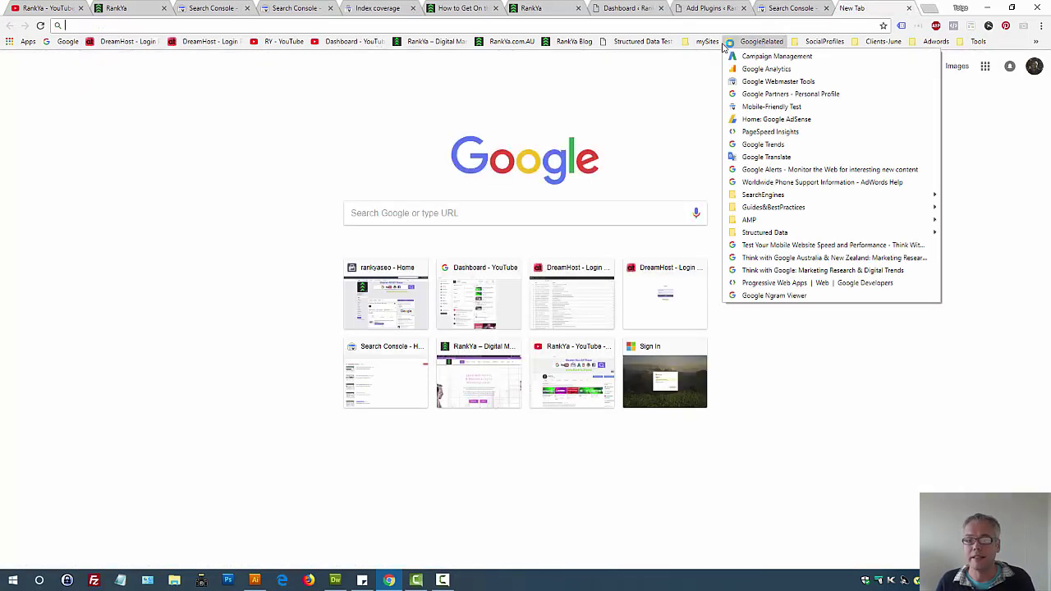
mouse_move(707, 42)
left_click(734, 81)
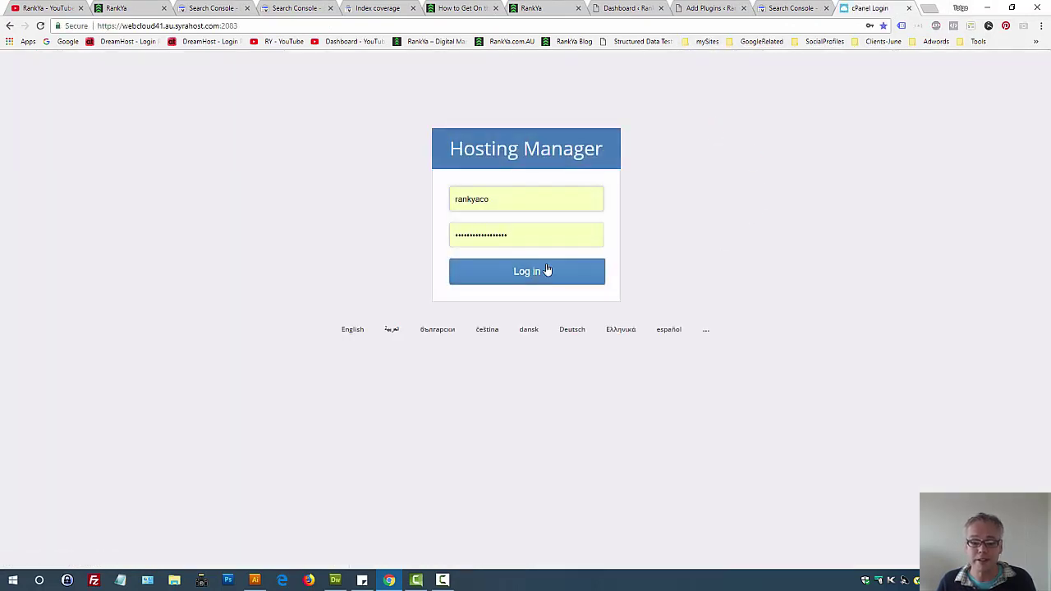
left_click(539, 274)
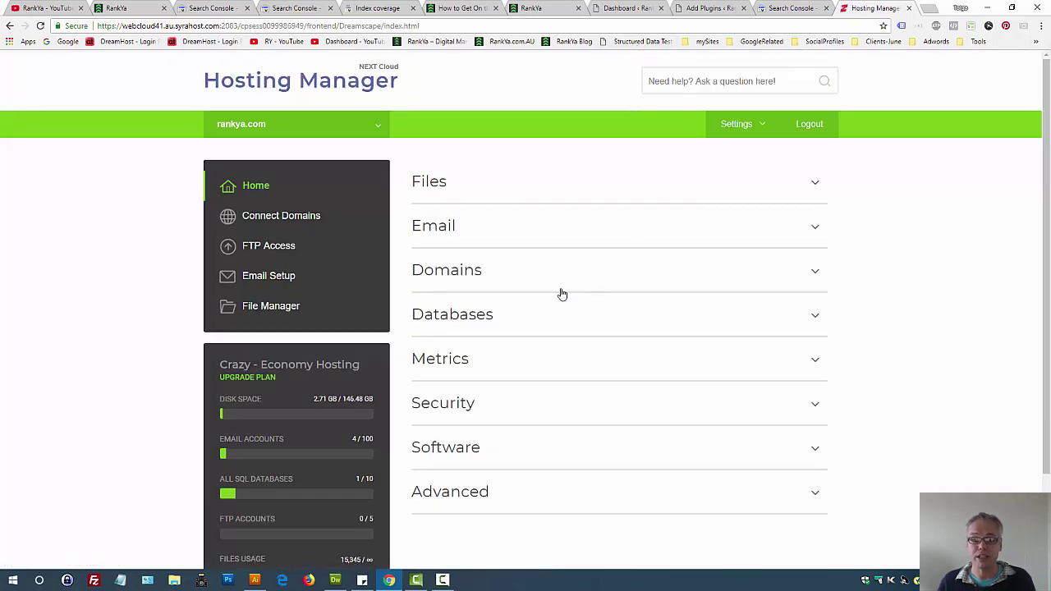
left_click(478, 277)
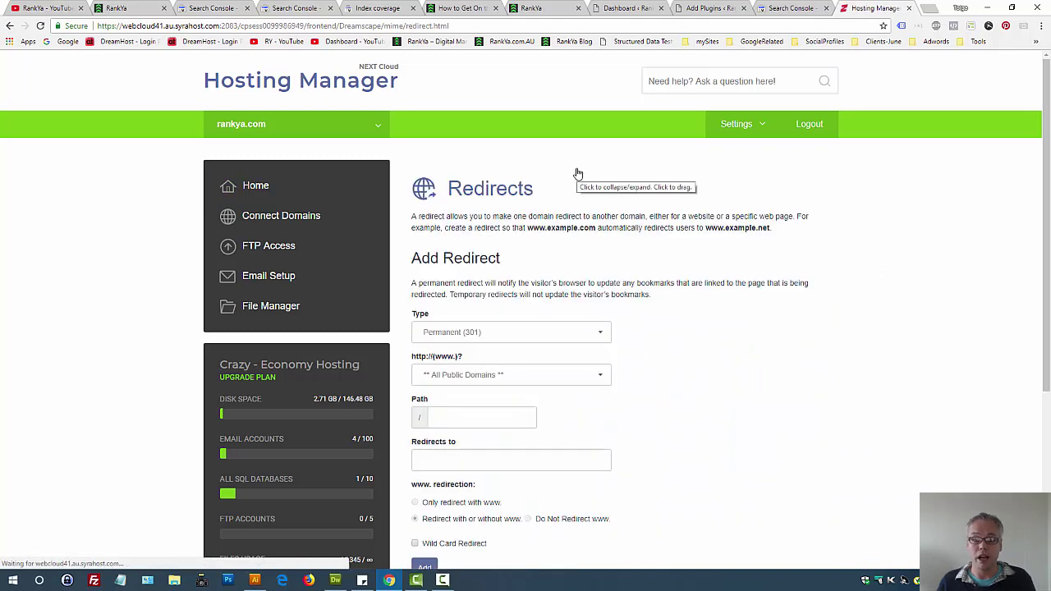
scroll(736, 273, "down", 2)
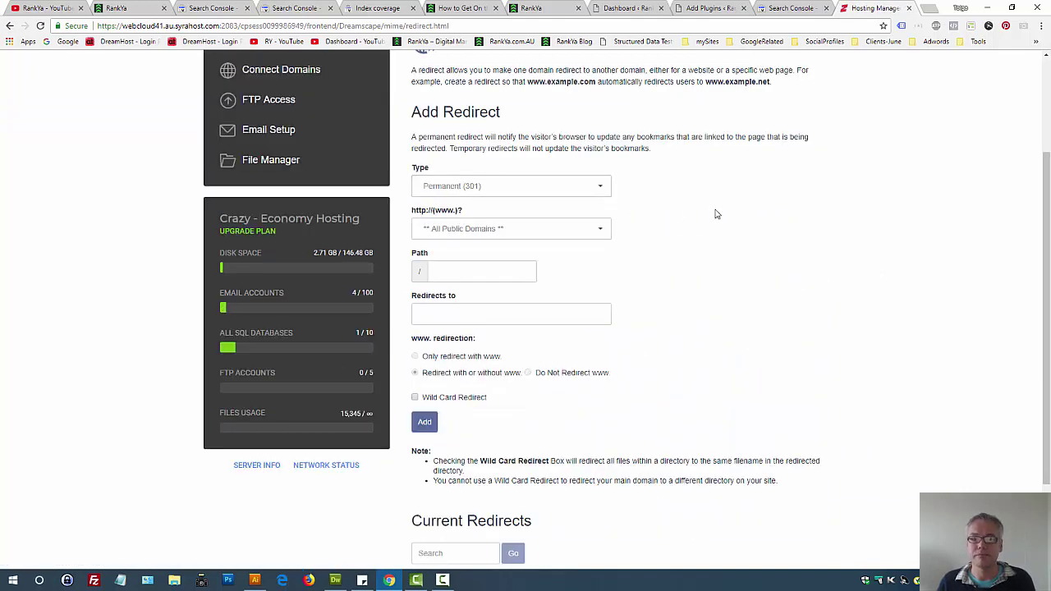
- Back in the 404 report, view the first URL's details, then filter to /page-sitemap.xml
left_click(482, 7)
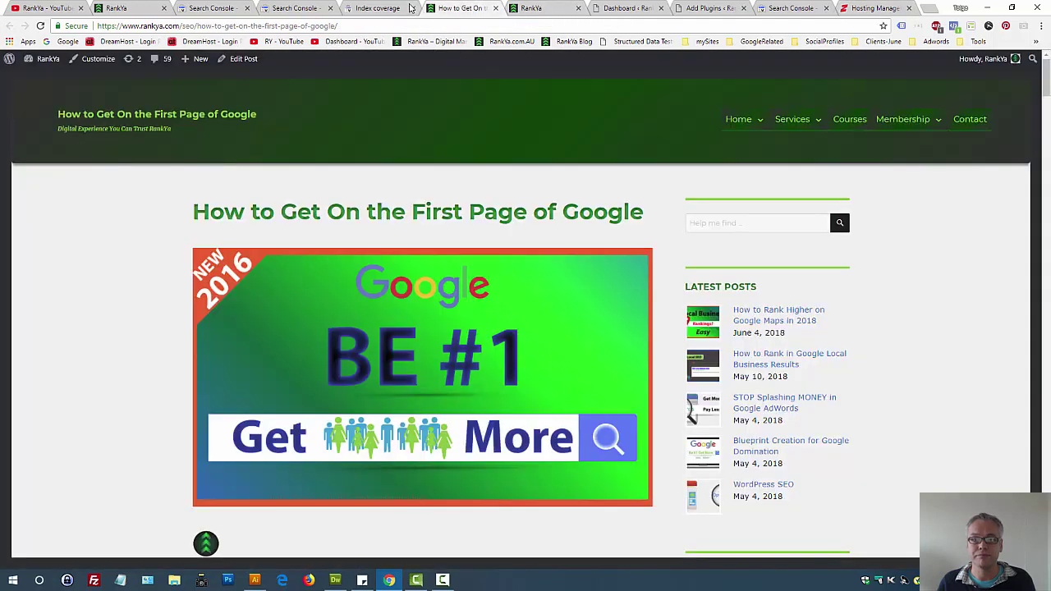
left_click(400, 10)
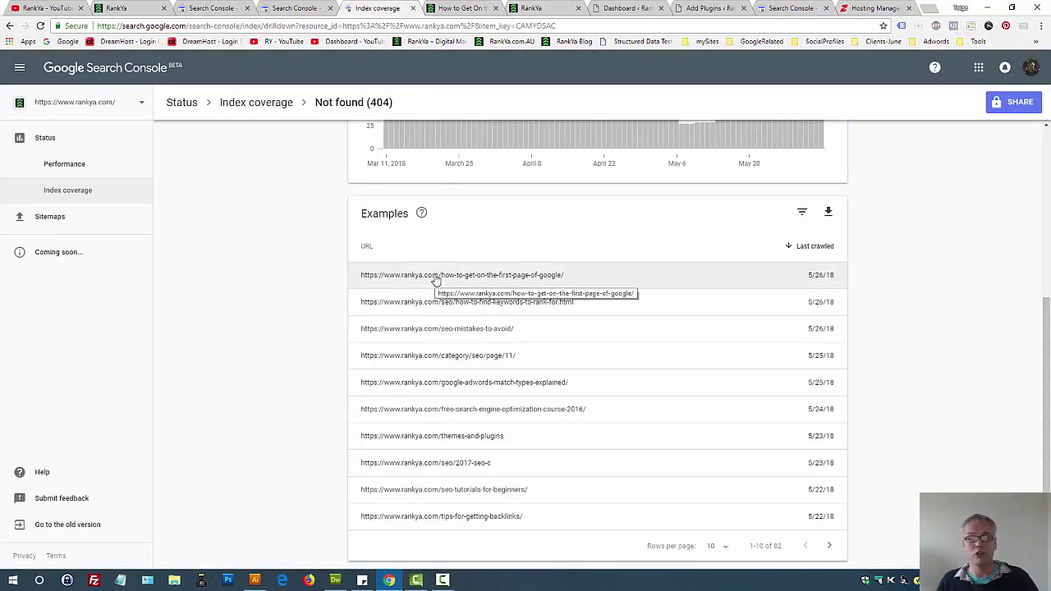
left_click(459, 279)
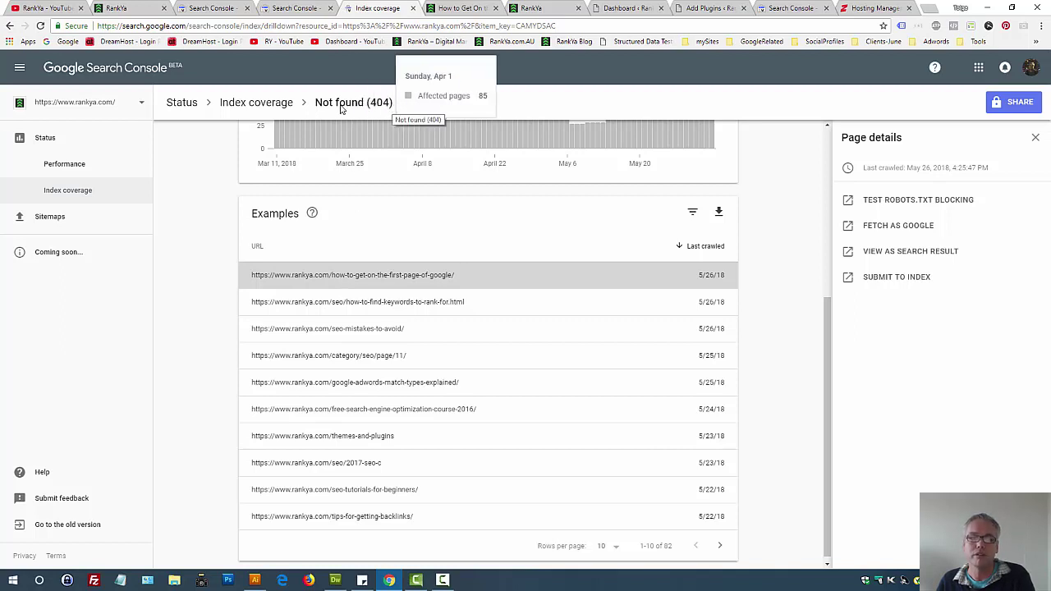
scroll(214, 143, "up", 4)
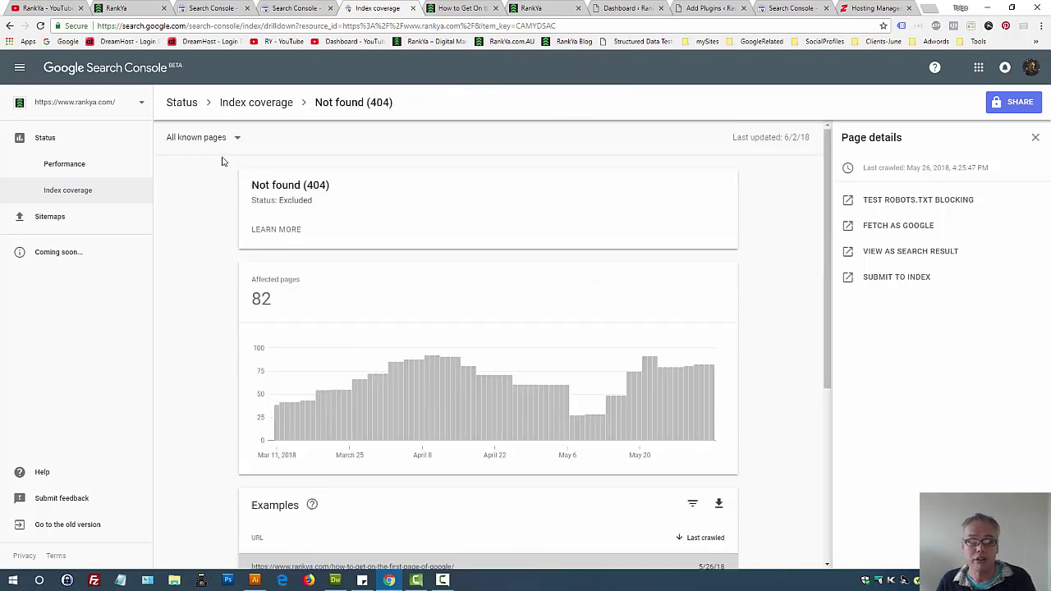
left_click(213, 141)
left_click(200, 179)
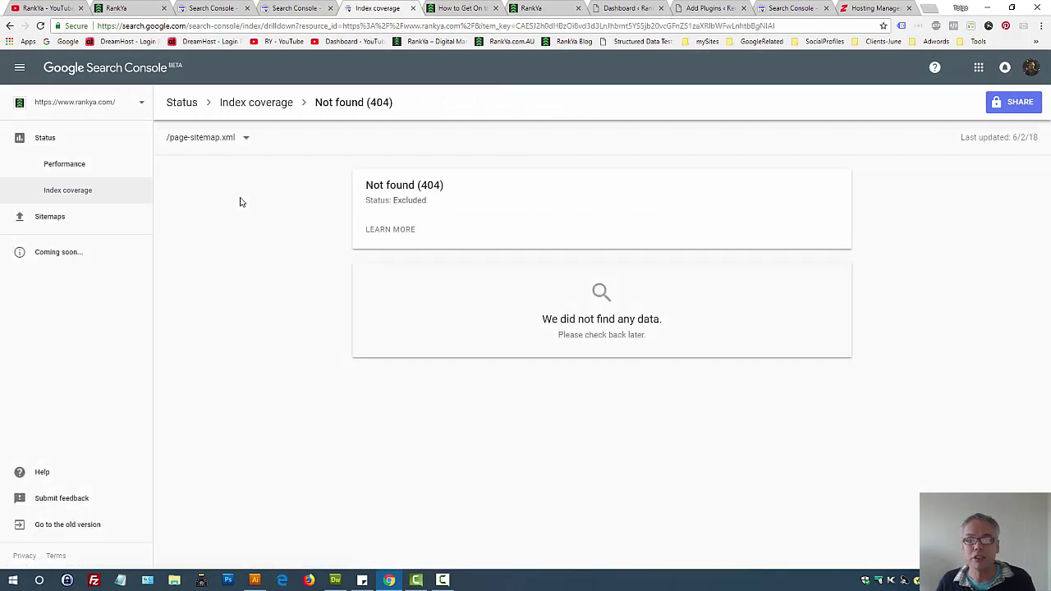
- Load rankya.com/sitemap.xml and open post-sitemap.xml in a new tab, then return to Search Console
left_click(534, 10)
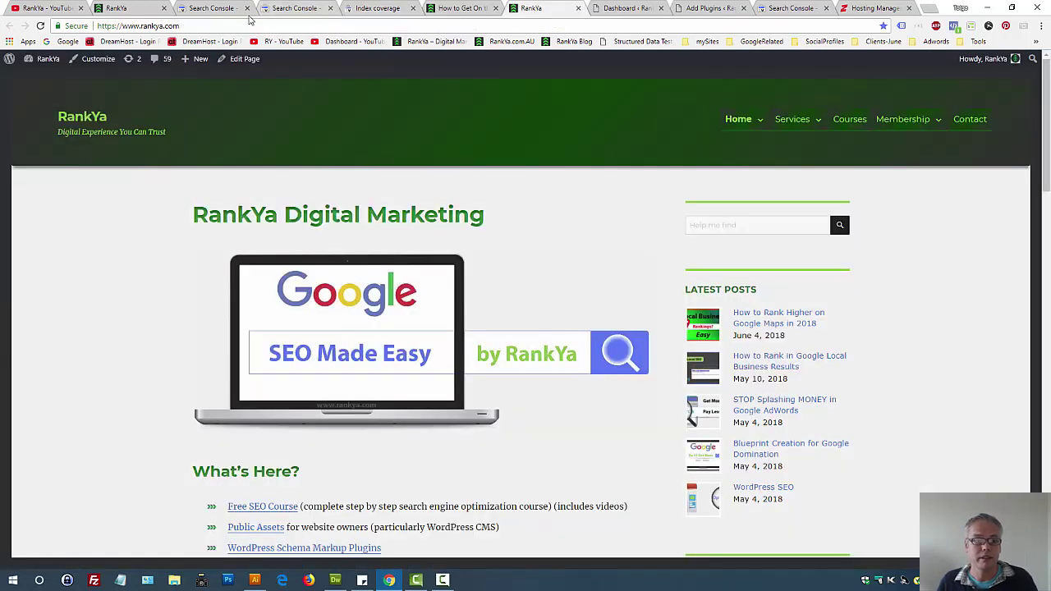
left_click(244, 28)
double_click(244, 29)
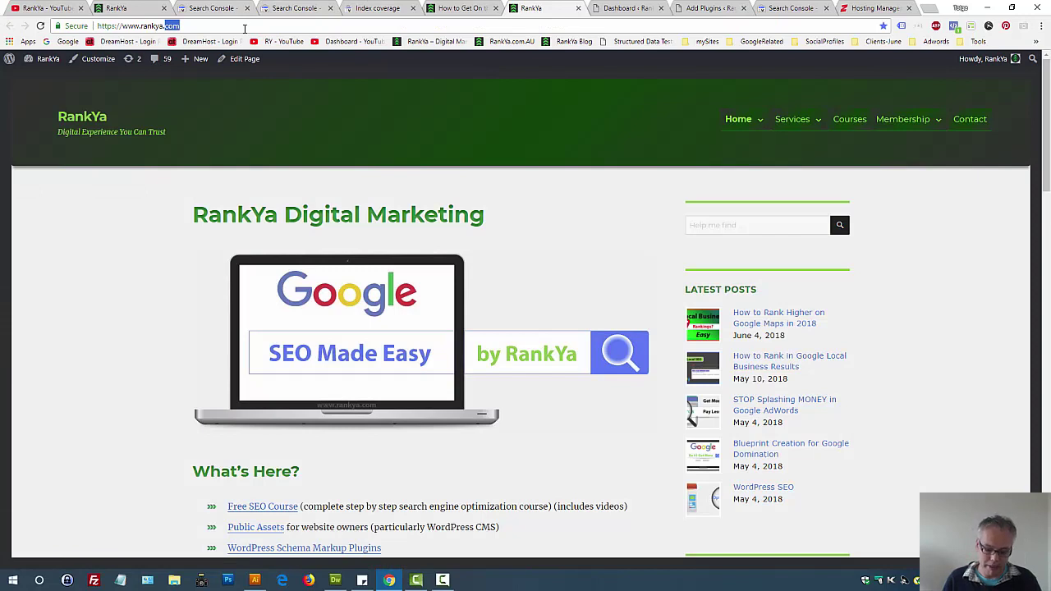
left_click(244, 29)
type("/sitem")
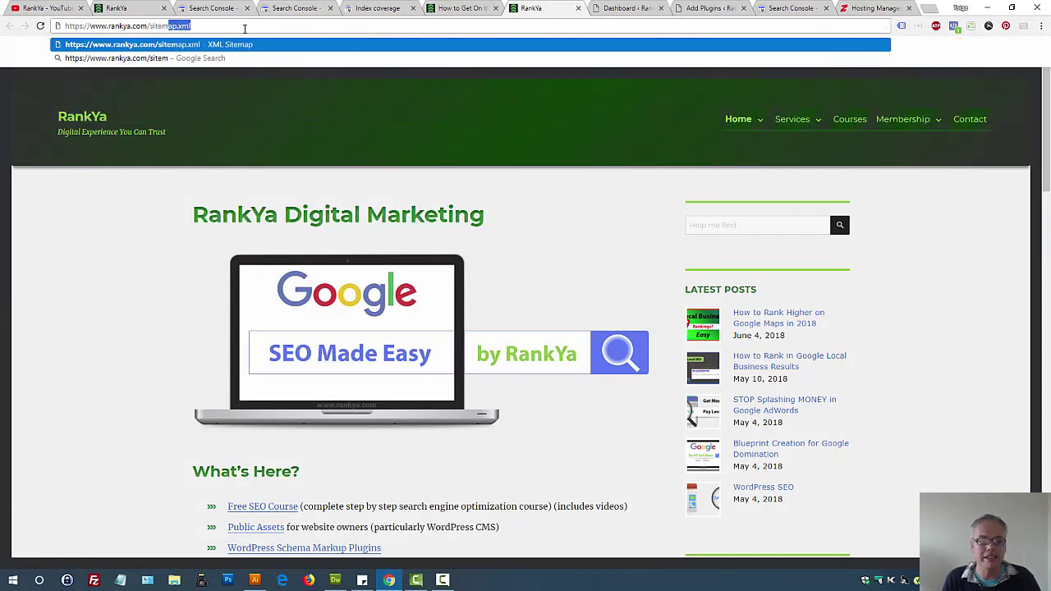
key("Return")
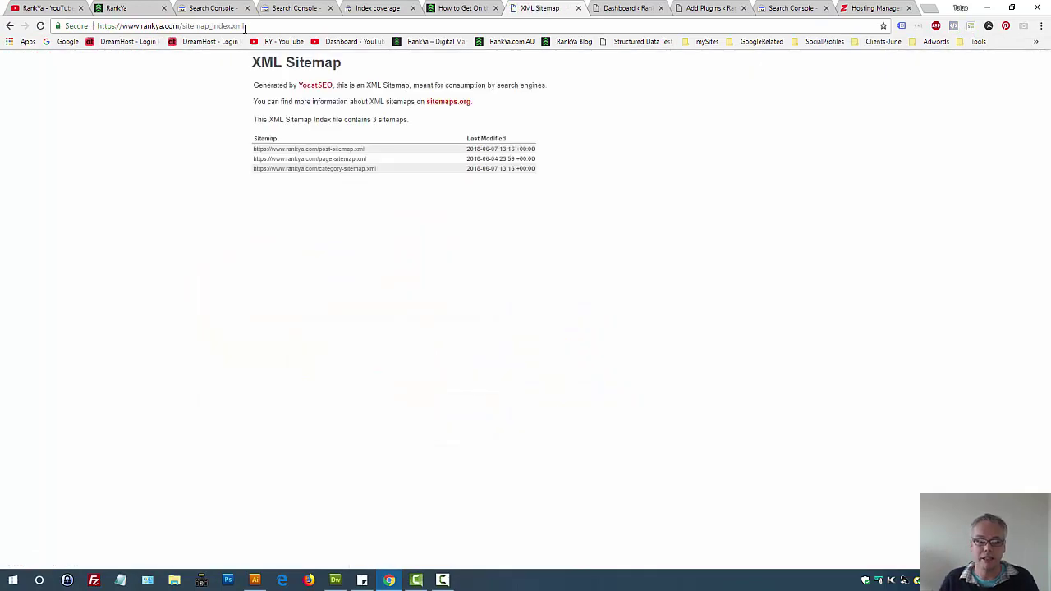
left_click(299, 149, "ctrl")
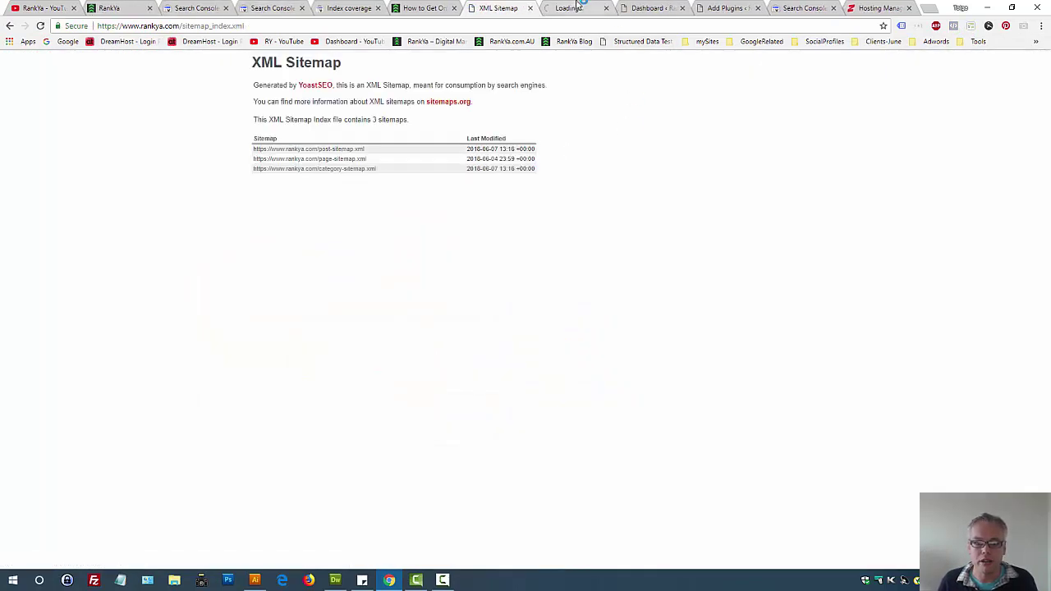
key("ctrl+Tab")
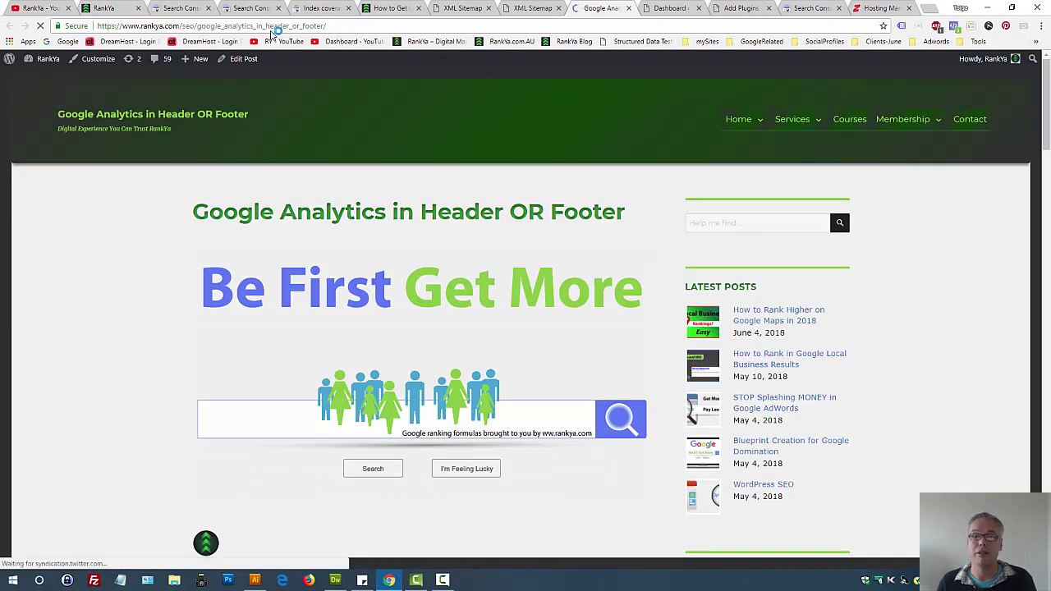
left_click(320, 8)
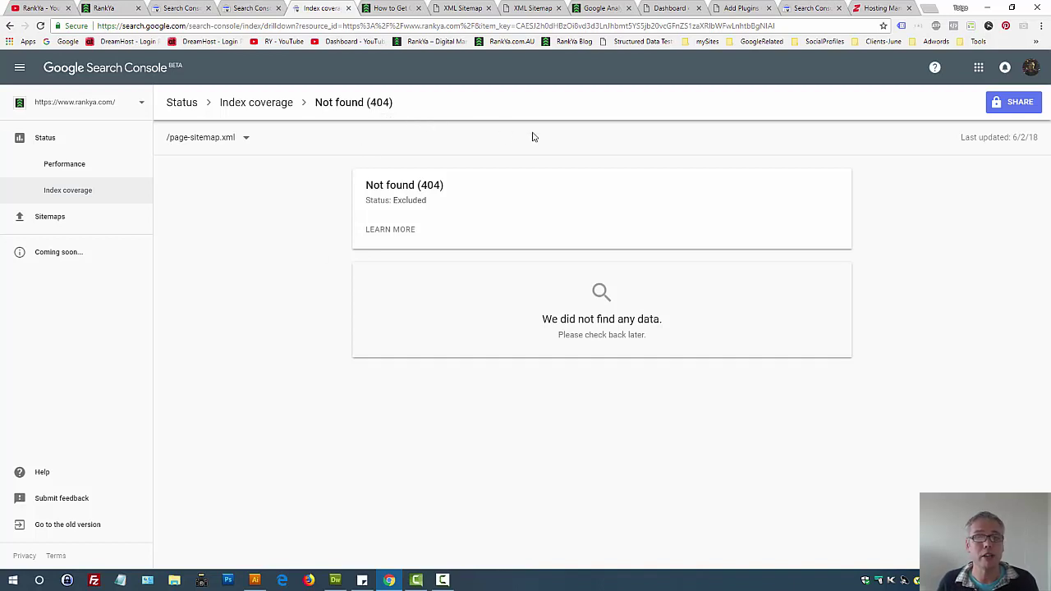
- Search Google for 'how to rank in google in 24 hours' in a new tab
left_click(931, 9)
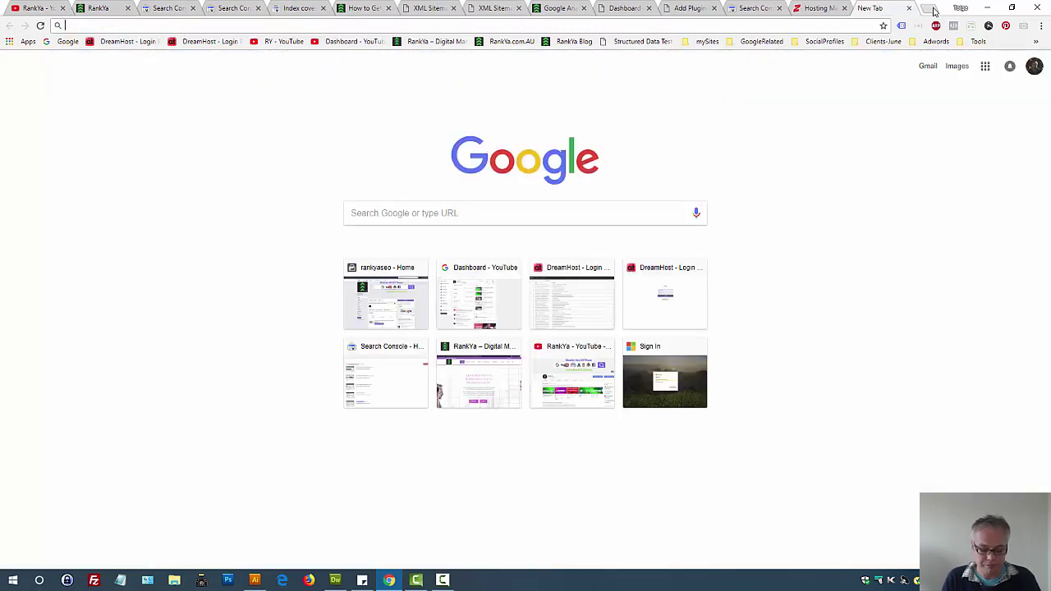
type("how to r")
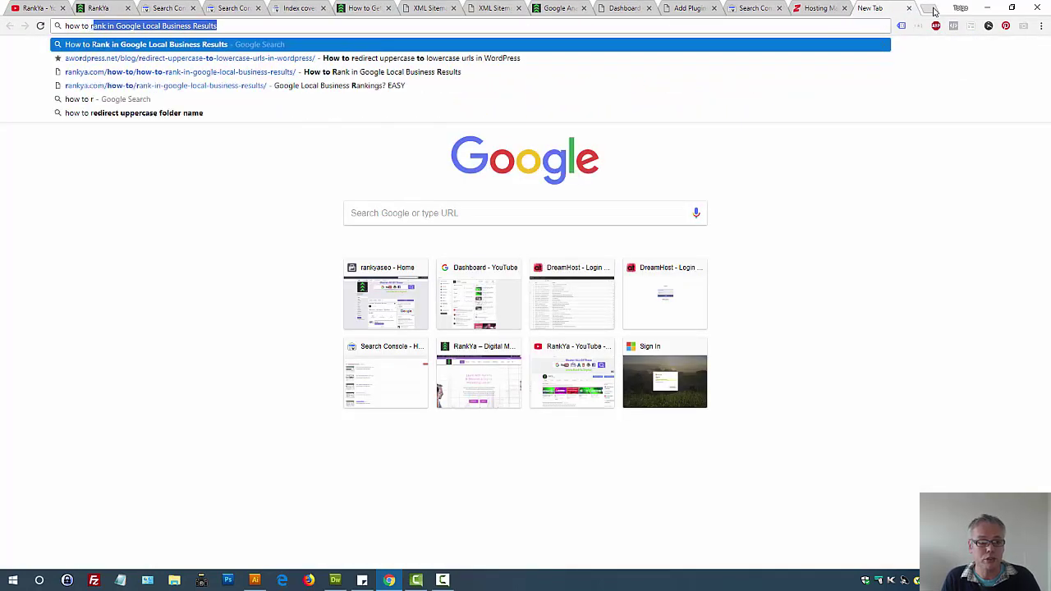
type("ank in google in 2")
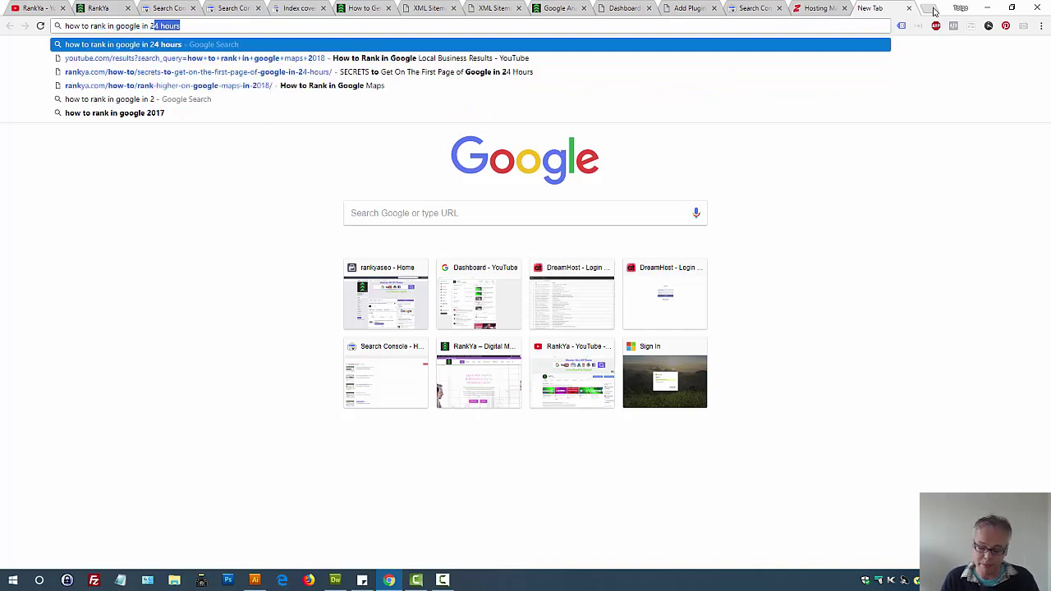
key("Return")
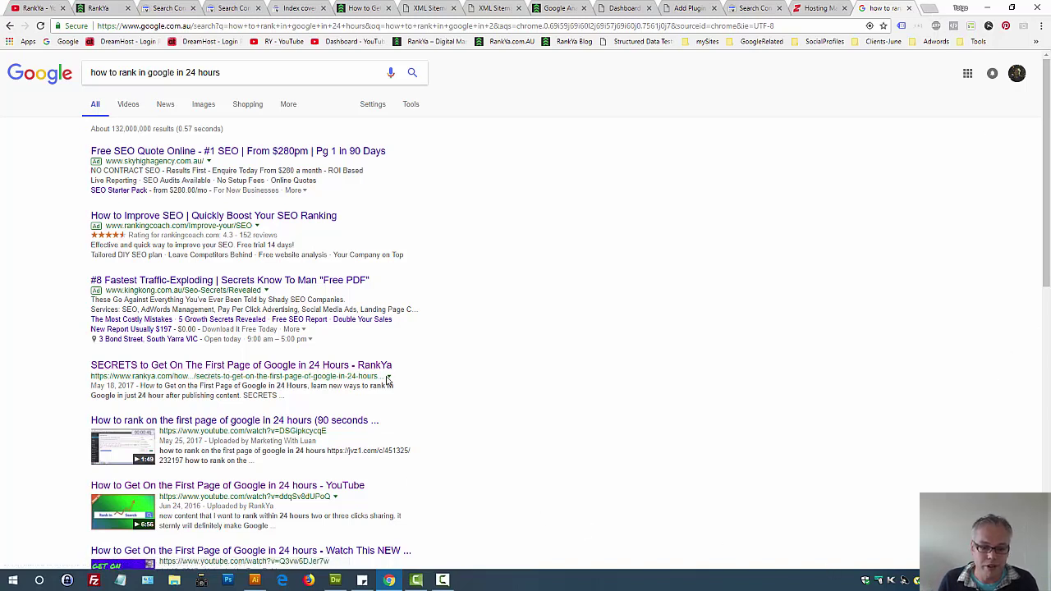
- Open Google's cached copy of the RankYa SECRETS result, check its address, and return to the results
left_click(388, 376)
middle_click(408, 389)
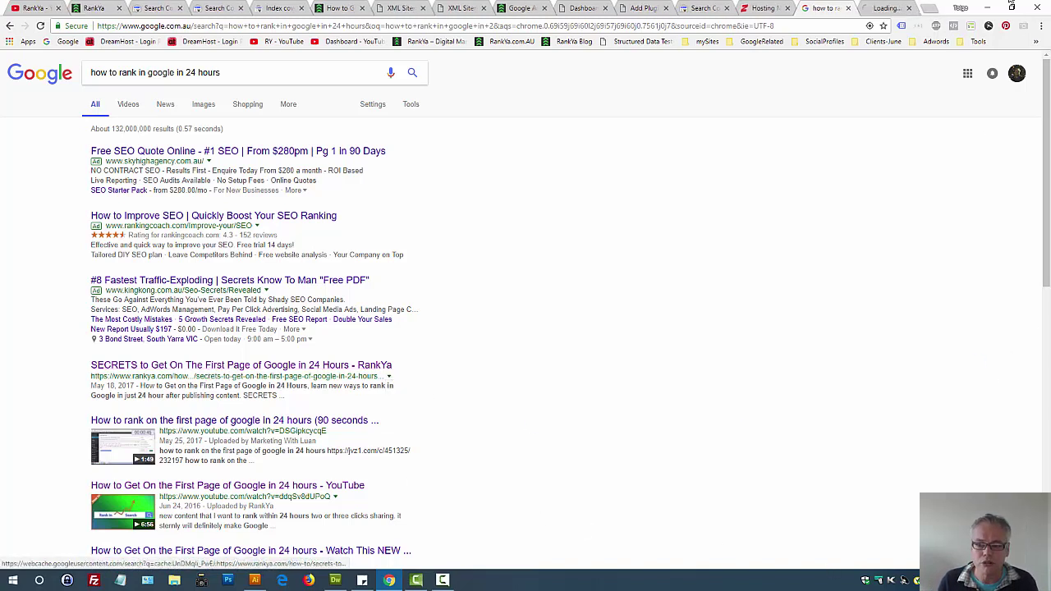
left_click(885, 8)
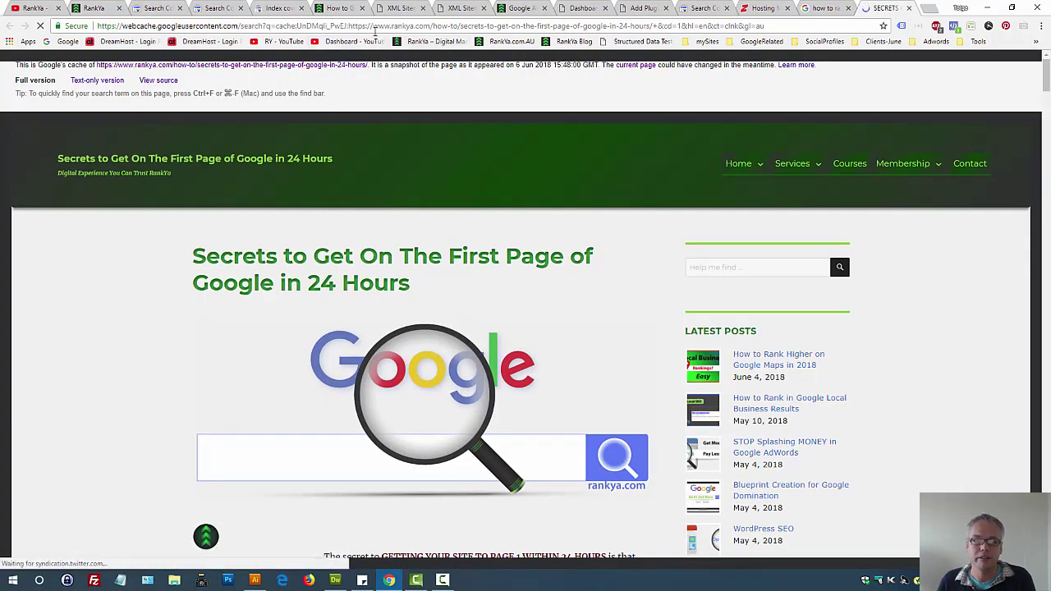
key("ctrl+l")
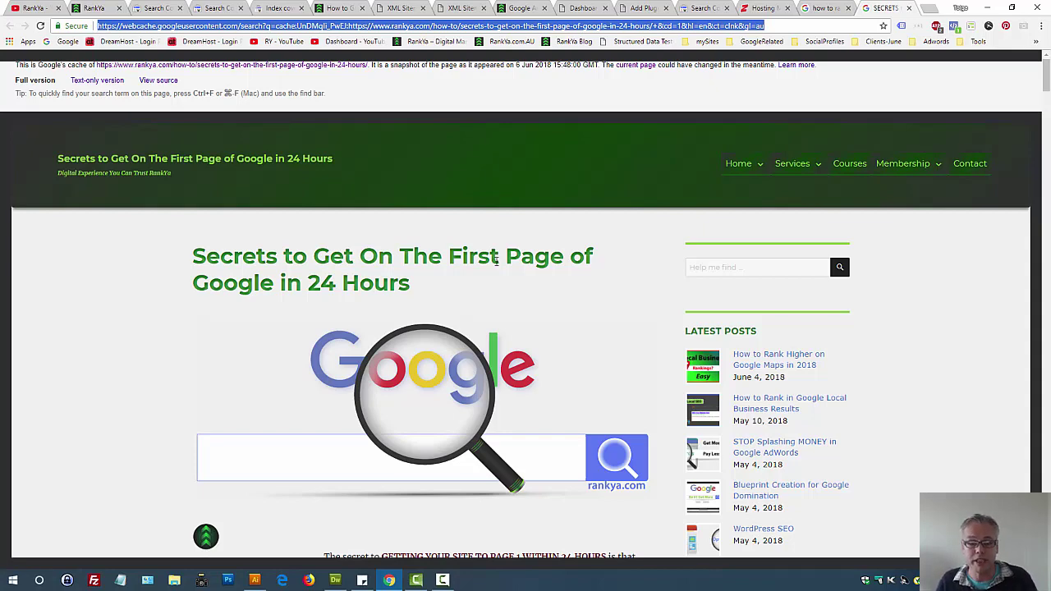
left_click(817, 8)
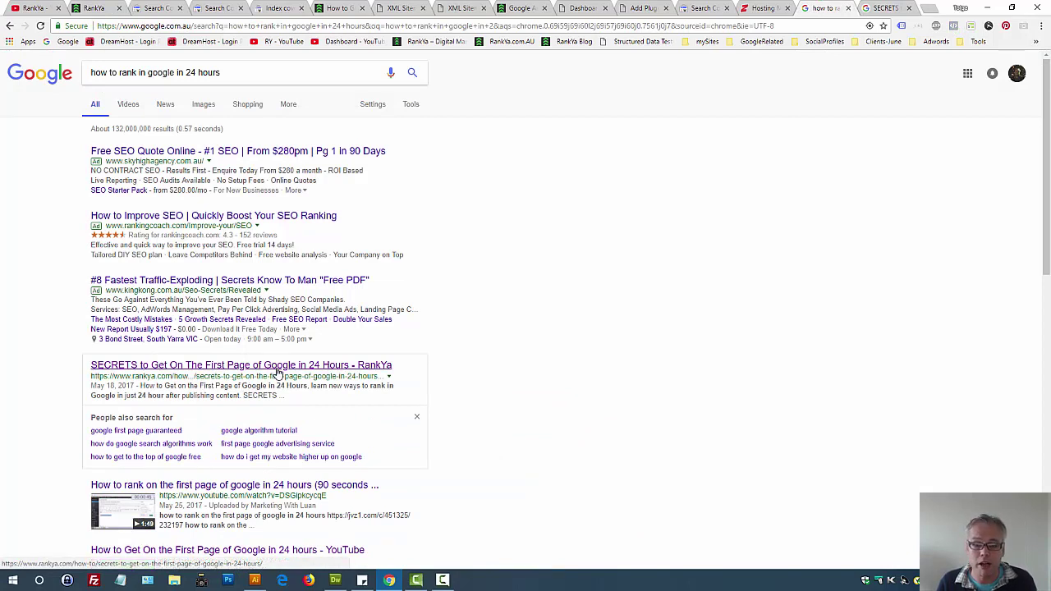
- Replace the RankYa article path with 'ssdafsadf' to bring up the 'That page can't be found.' page
left_click(521, 8)
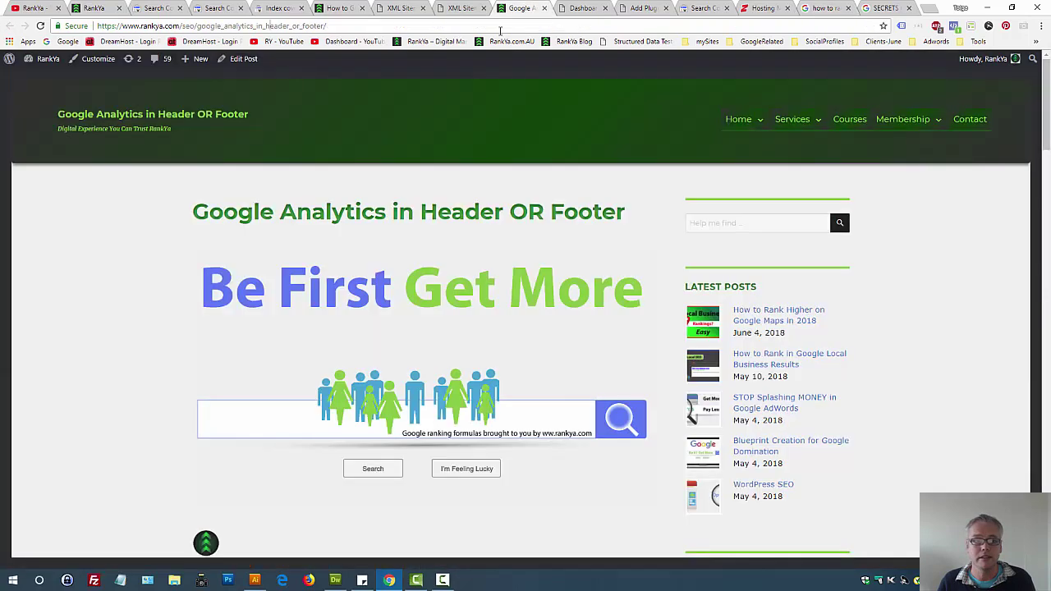
left_click_drag(184, 25, 345, 33)
type("ssdafsadf")
key("Return")
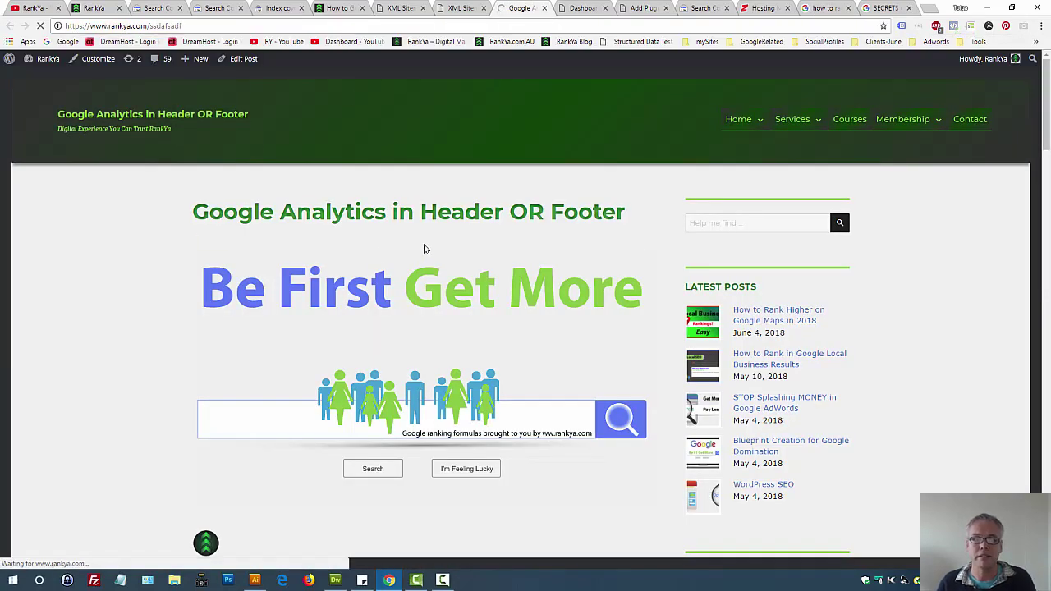
triple_click(271, 208)
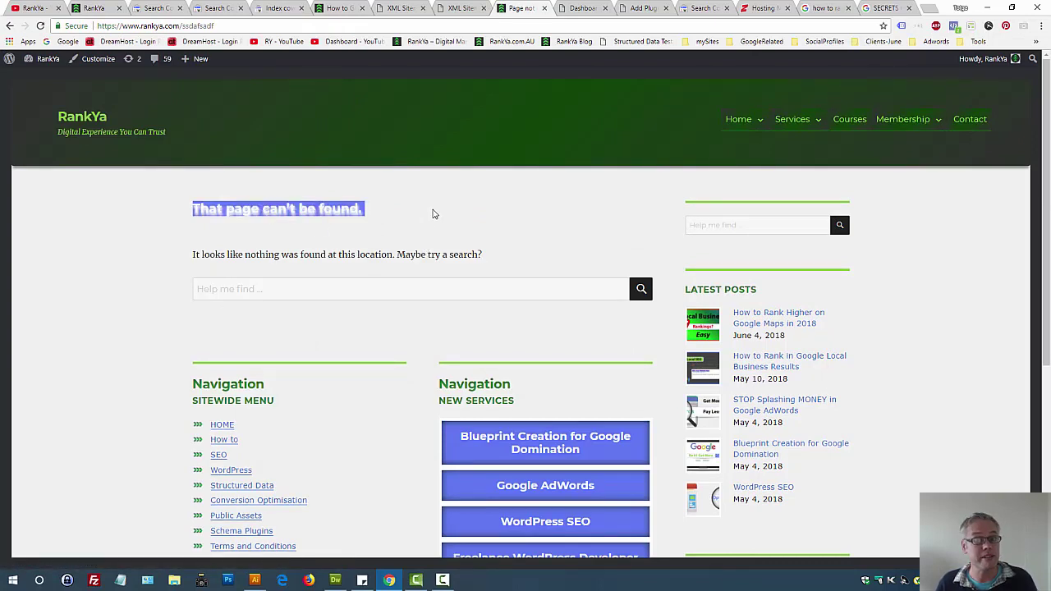
left_click(437, 223)
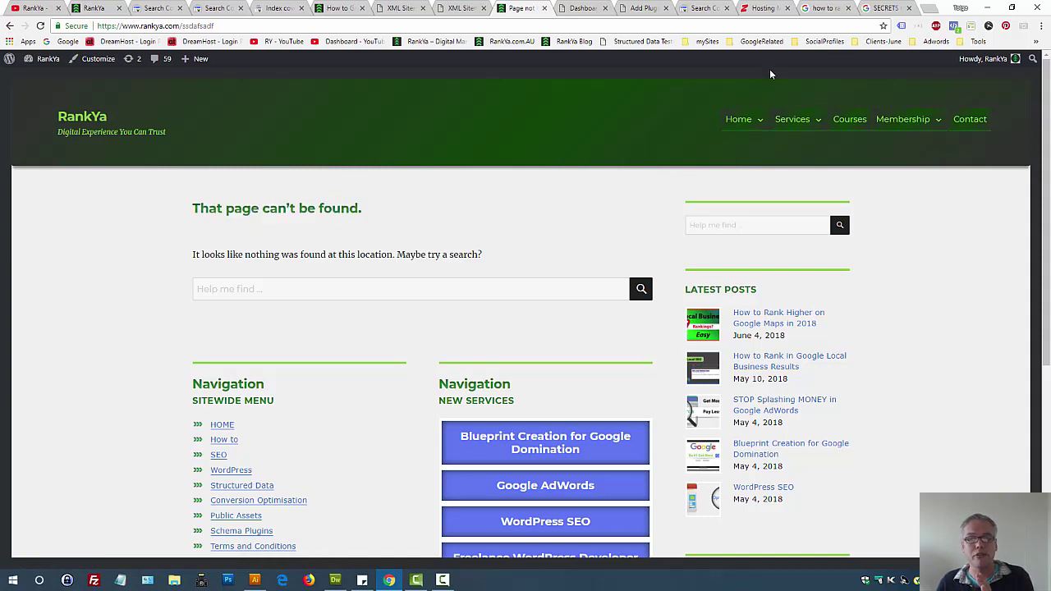
- Flip to the cached SECRETS article and Google results, then come back to the 404 page
left_click(885, 8)
left_click(817, 11)
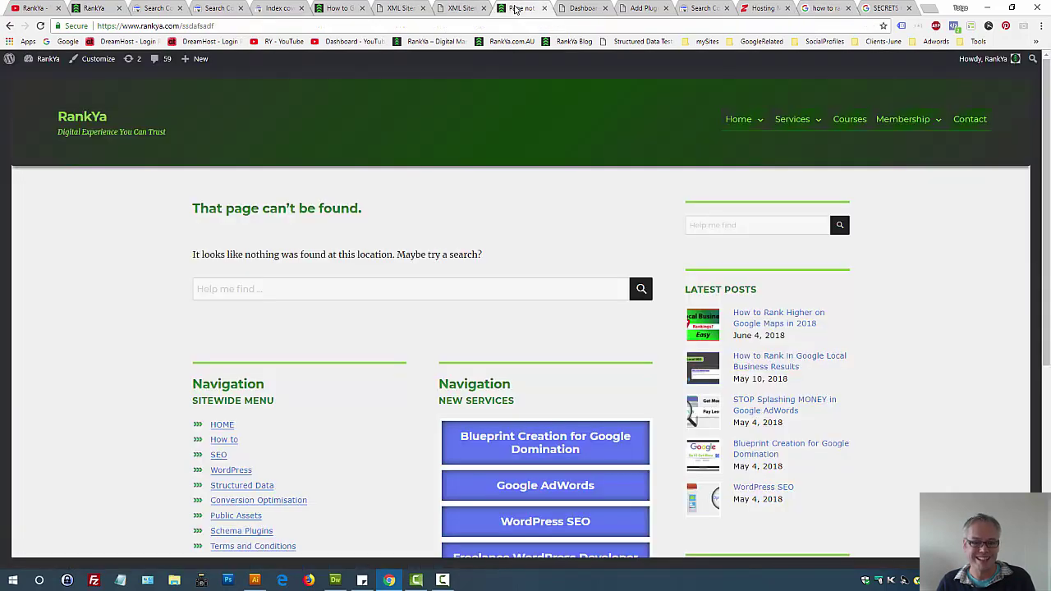
left_click(517, 8)
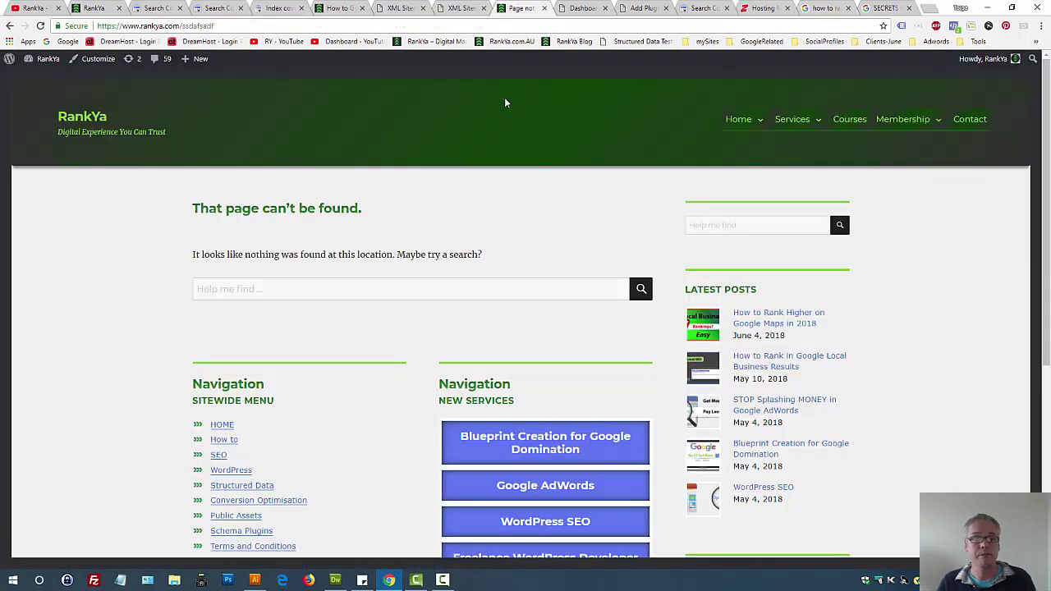
- Filter the Search Console Not found (404) report to /page-sitemap.xml
left_click(278, 8)
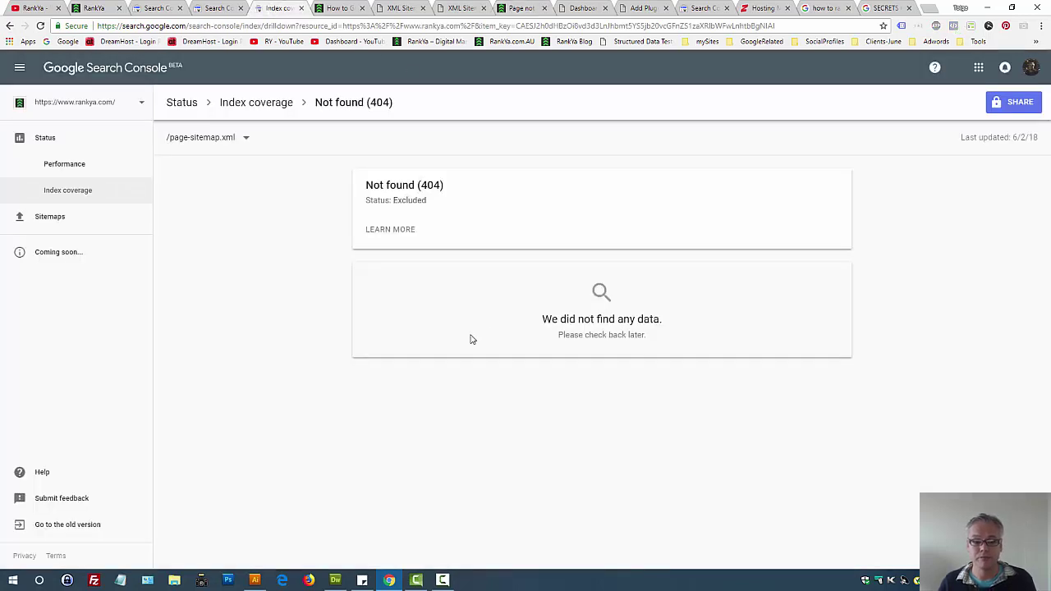
left_click(200, 140)
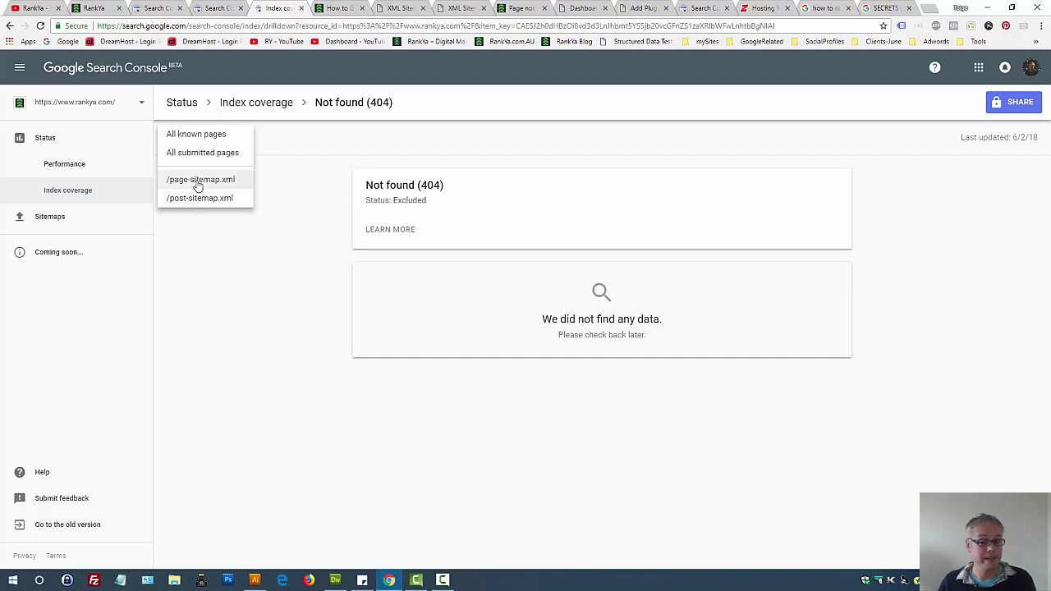
left_click(197, 181)
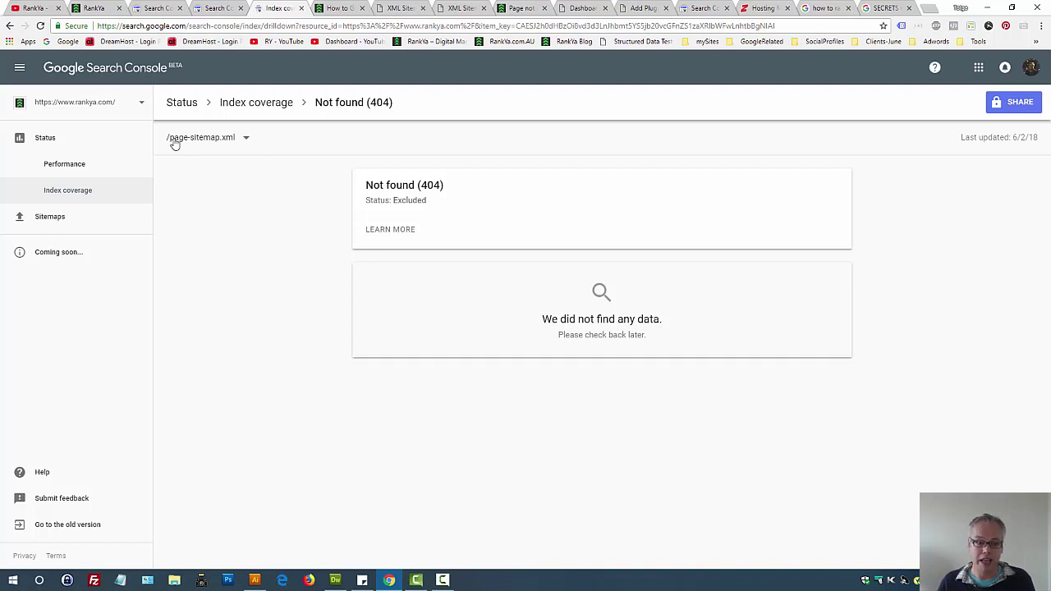
triple_click(429, 188)
left_click(593, 114)
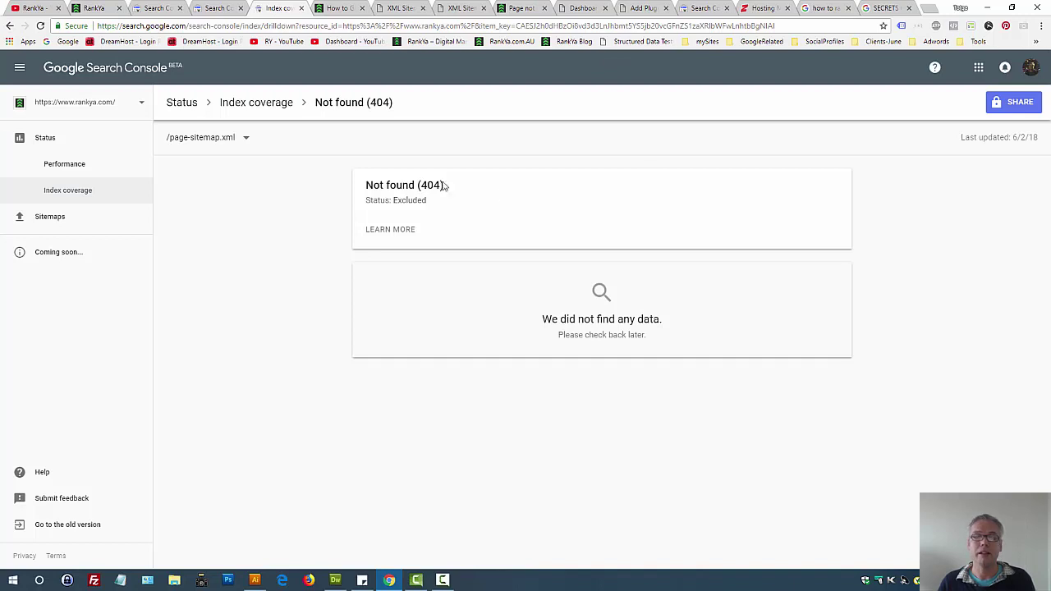
- Set the 404 report back to All known pages and scroll to the 82 example URLs
triple_click(369, 185)
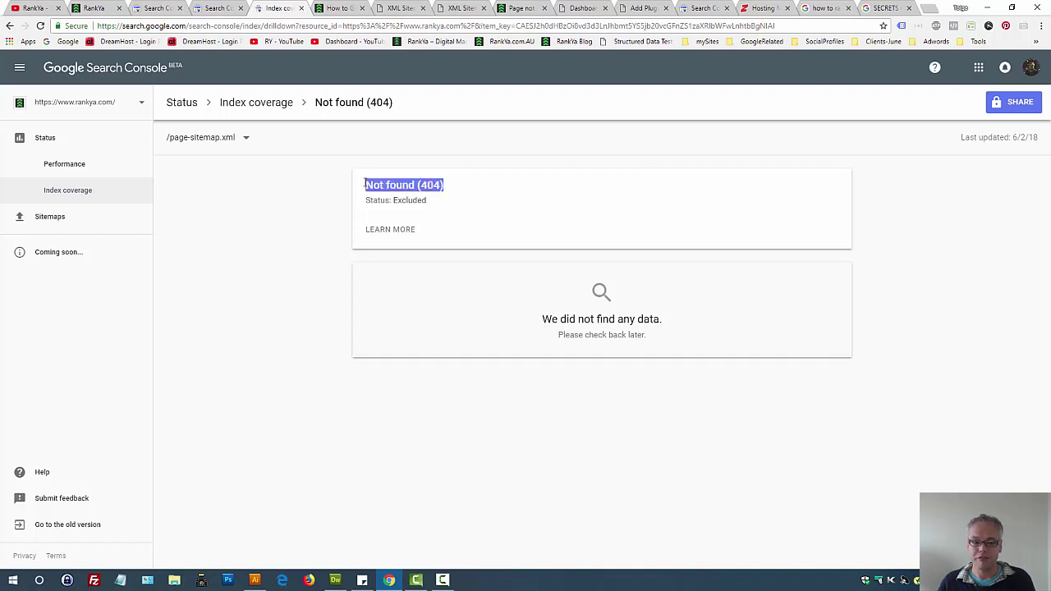
left_click(227, 138)
left_click(197, 137)
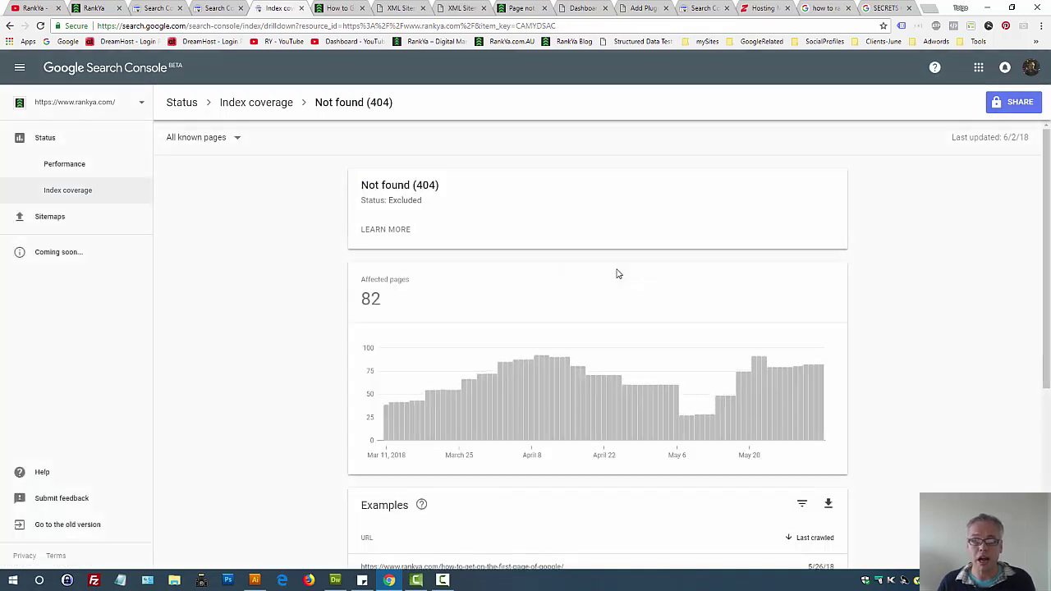
scroll(625, 295, "down", 4)
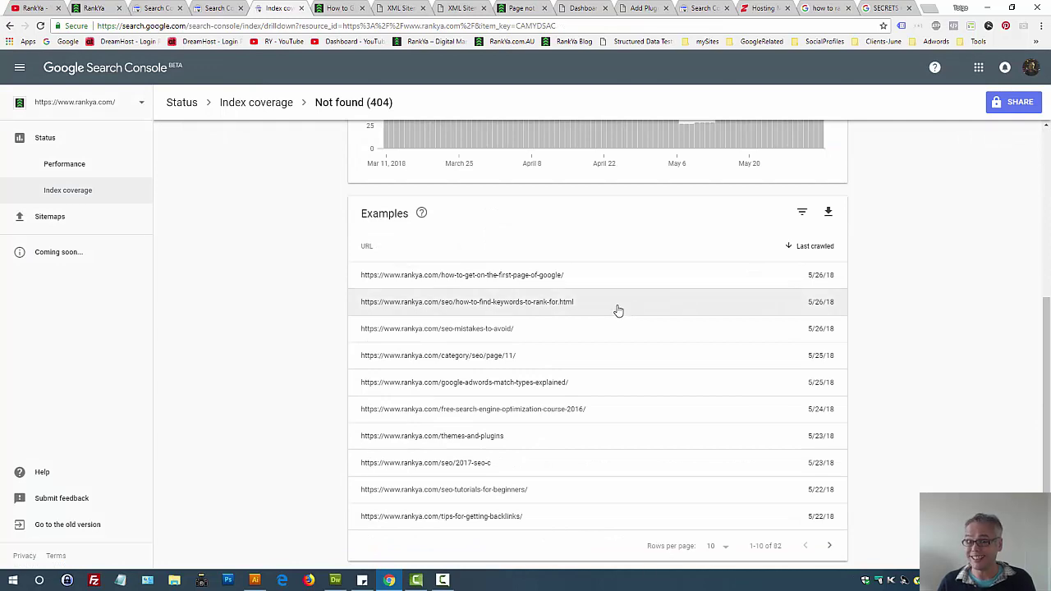
- Glance at the WordPress 301 plugin results, then open the hosting Home page beside the Redirects page
left_click(643, 8)
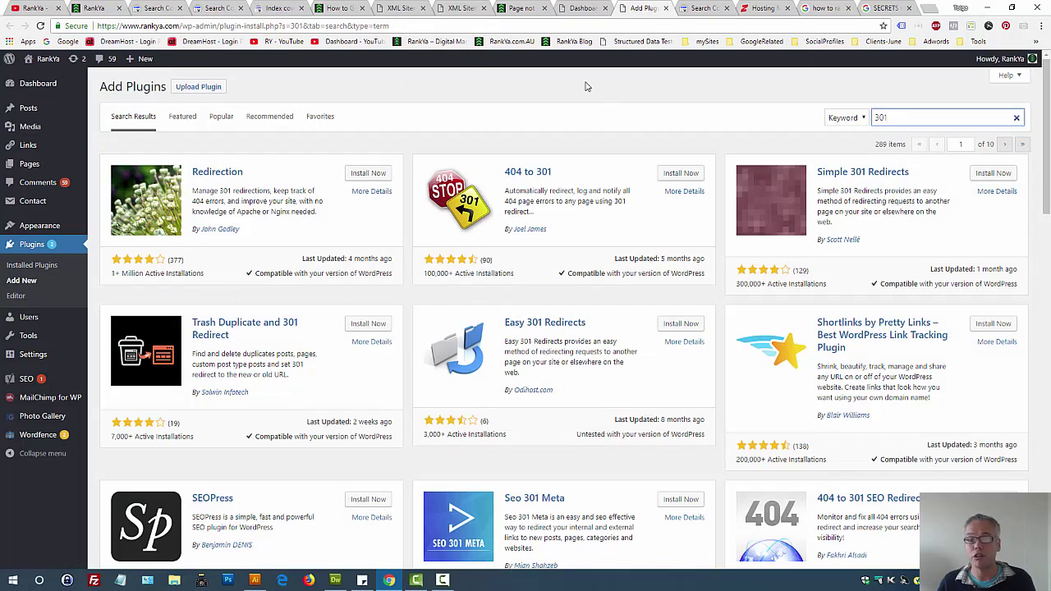
left_click(761, 8)
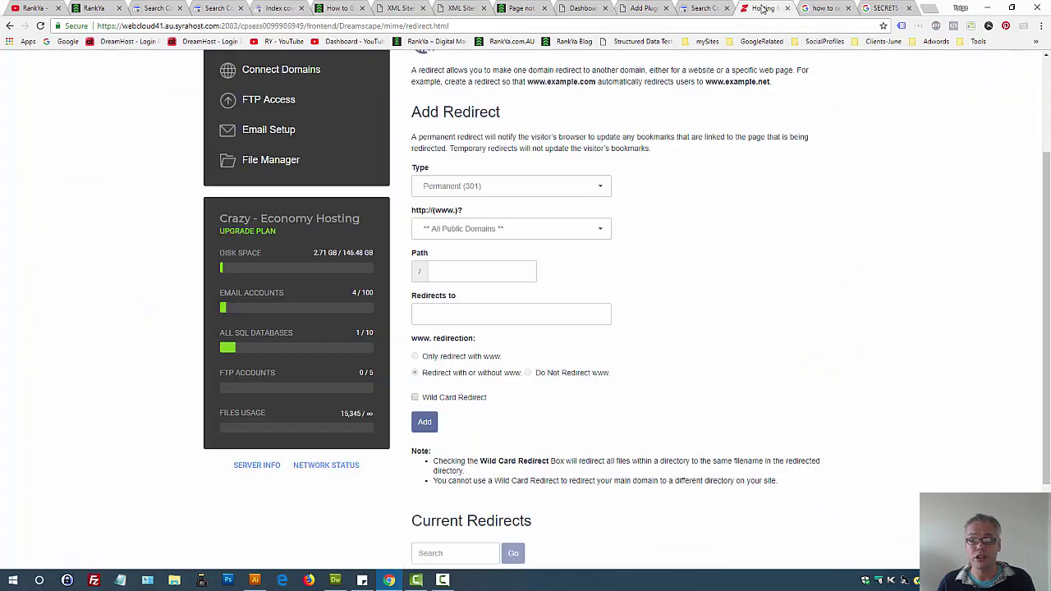
scroll(749, 251, "up", 2)
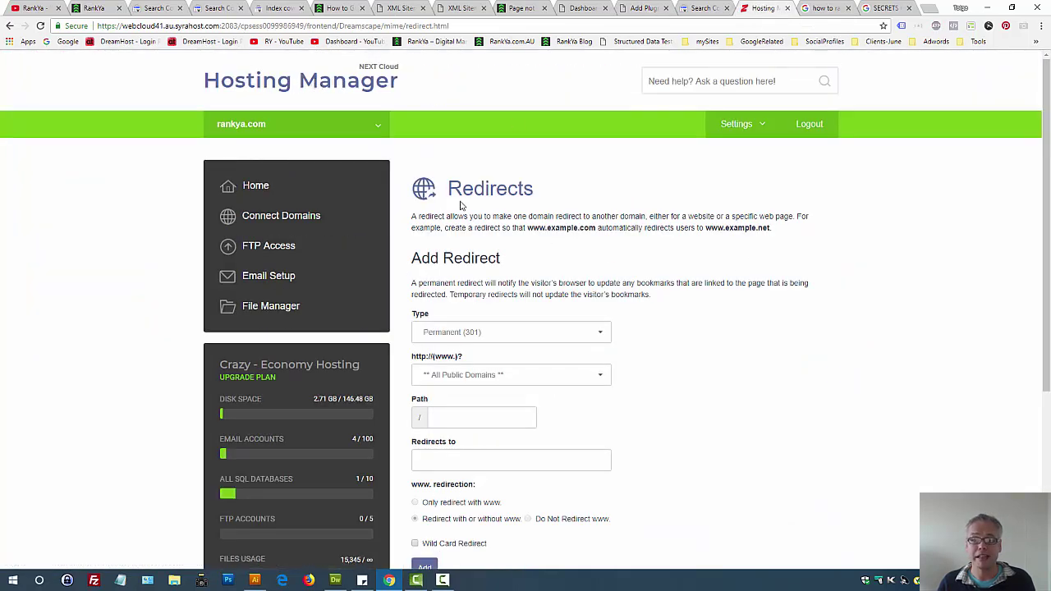
double_click(488, 191)
left_click(574, 200)
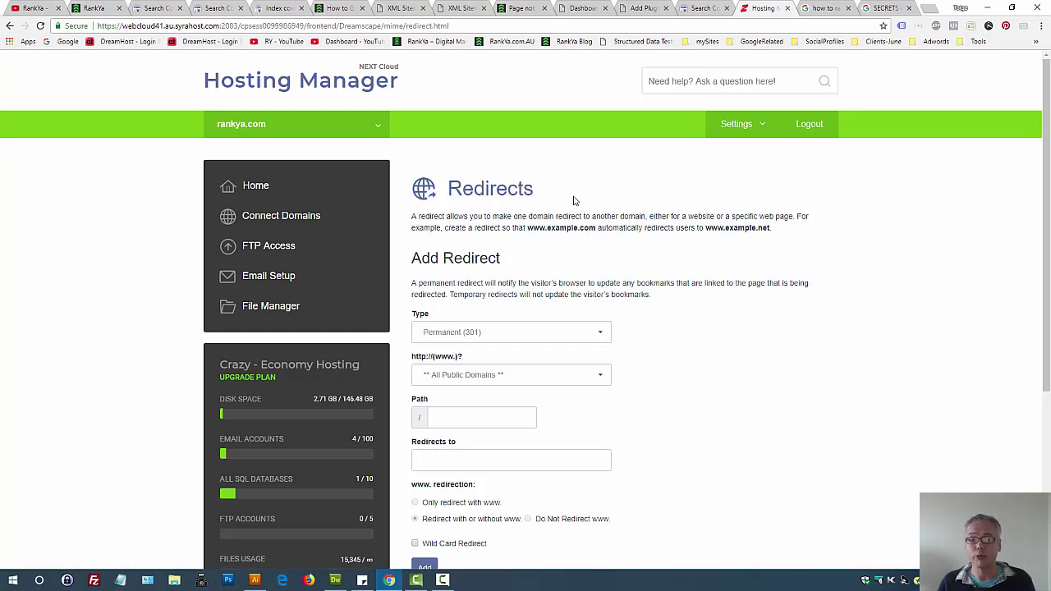
middle_click(254, 185)
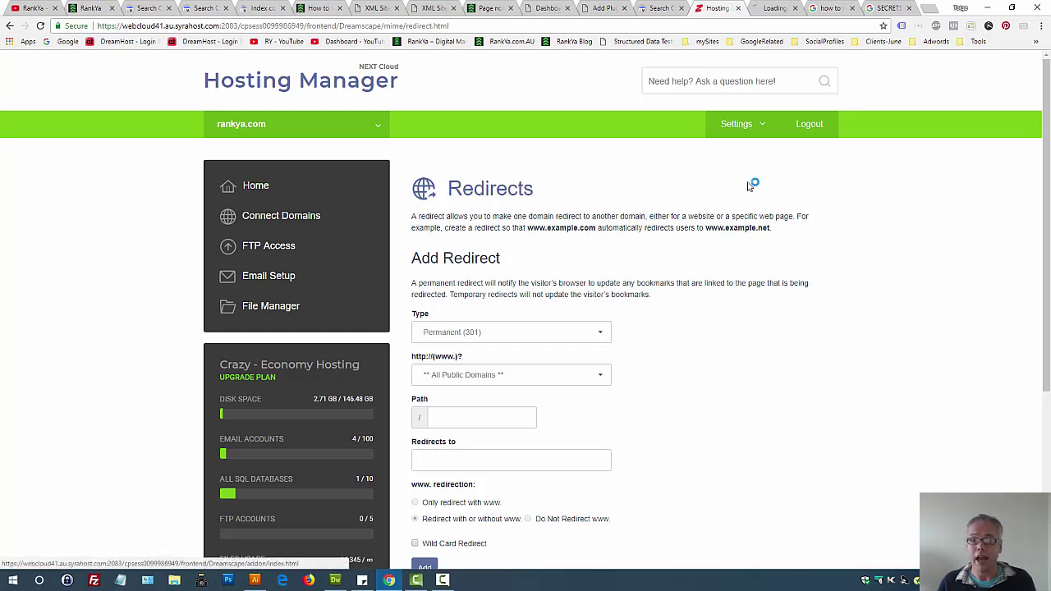
left_click(766, 9)
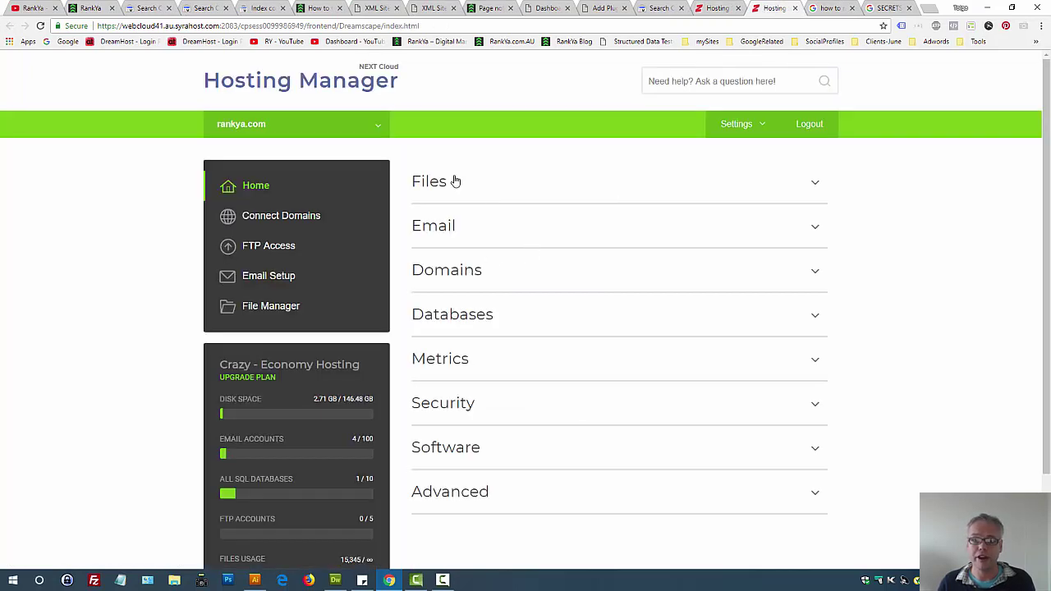
- Open File Manager at the rankya.com document root with hidden files shown
left_click(455, 181)
left_click(499, 315)
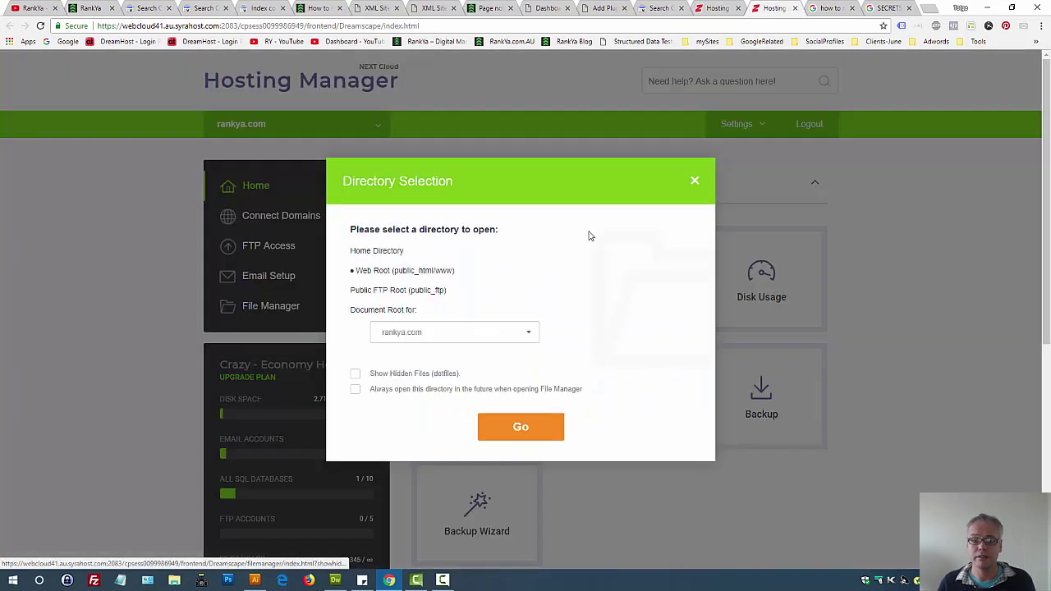
left_click(387, 310)
left_click(362, 376)
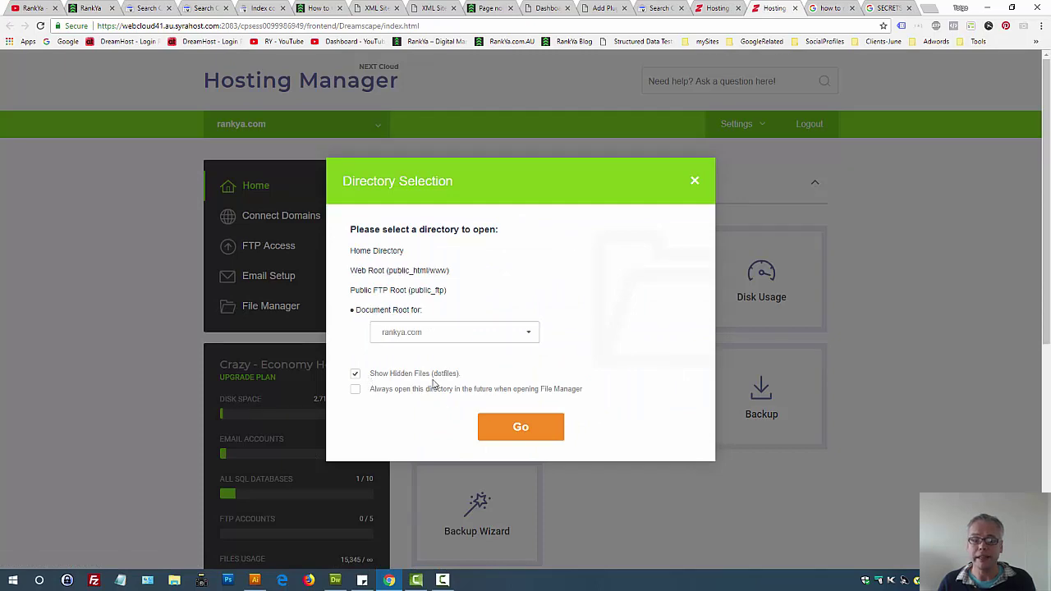
left_click(518, 437)
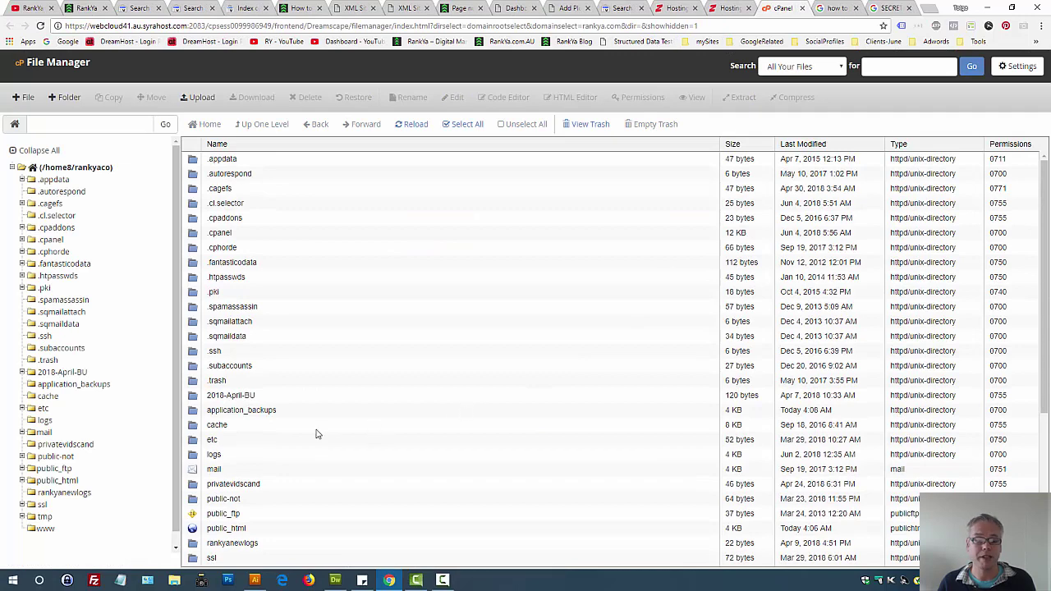
- In public_html, download a backup of .htaccess and open it in the editor
double_click(192, 527)
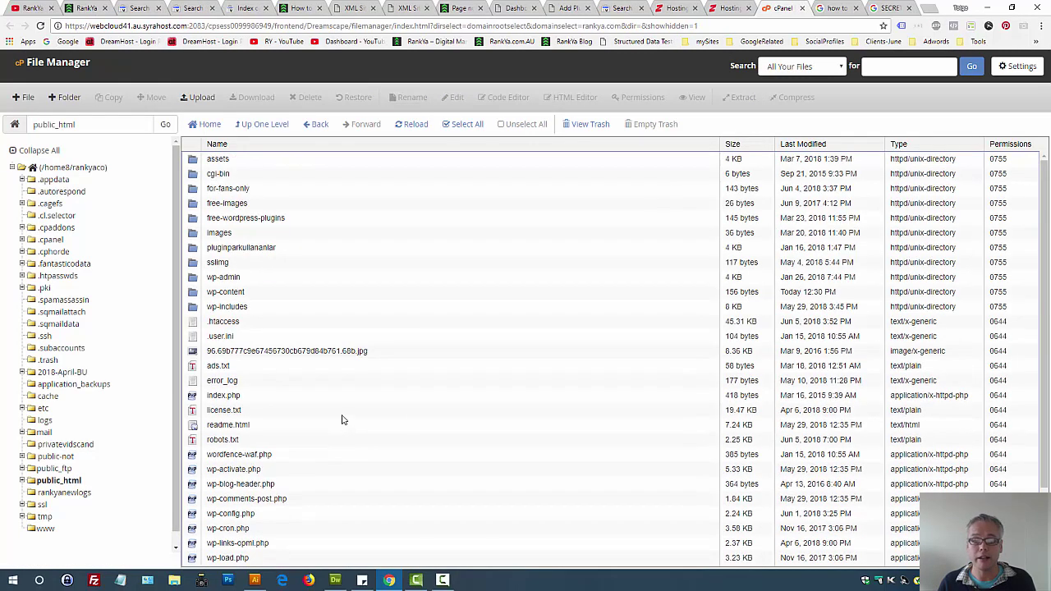
left_click(194, 326)
right_click(195, 327)
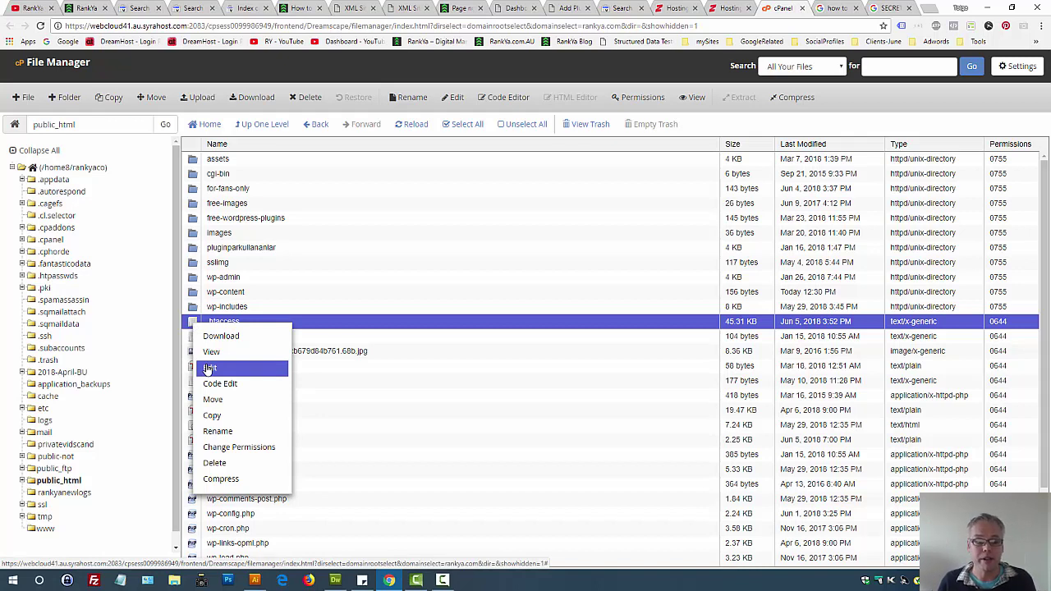
left_click(213, 341)
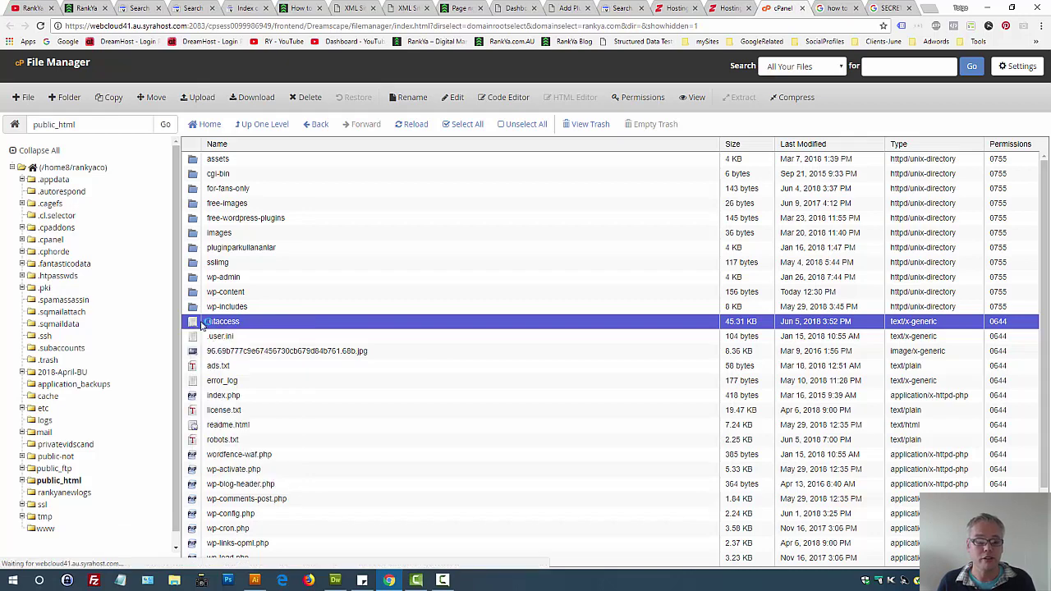
right_click(192, 329)
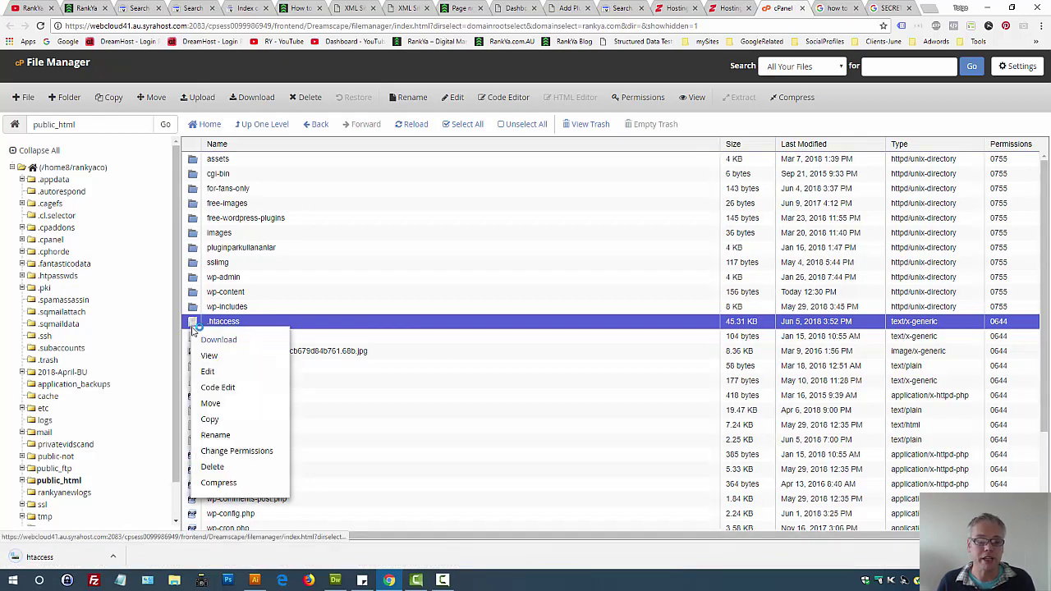
left_click(209, 377)
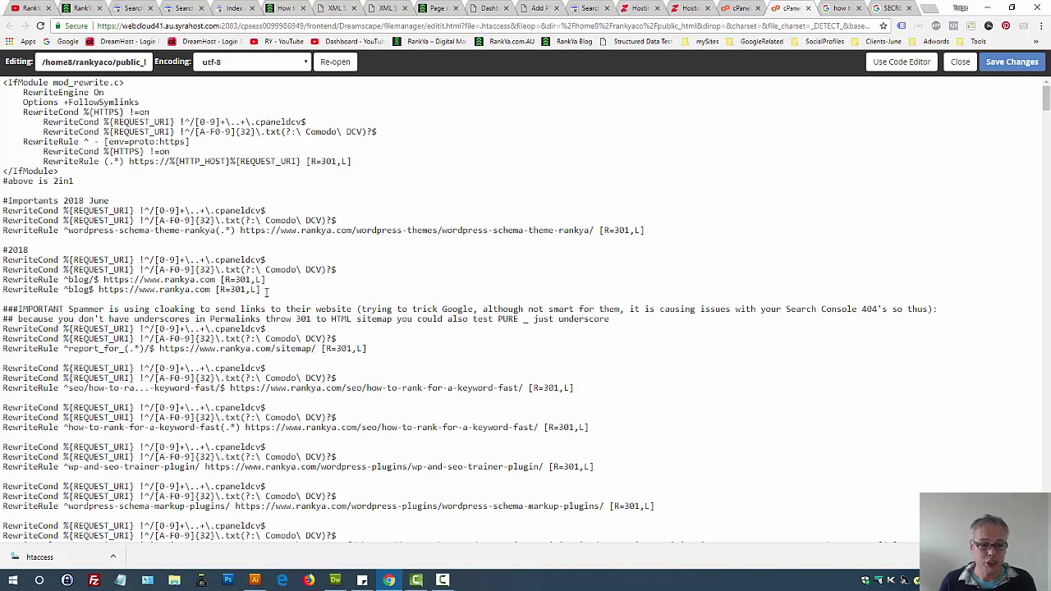
- Change the ^blog$ pattern in the second redirect rule to ^oldURL$
left_click_drag(266, 290, 3, 298)
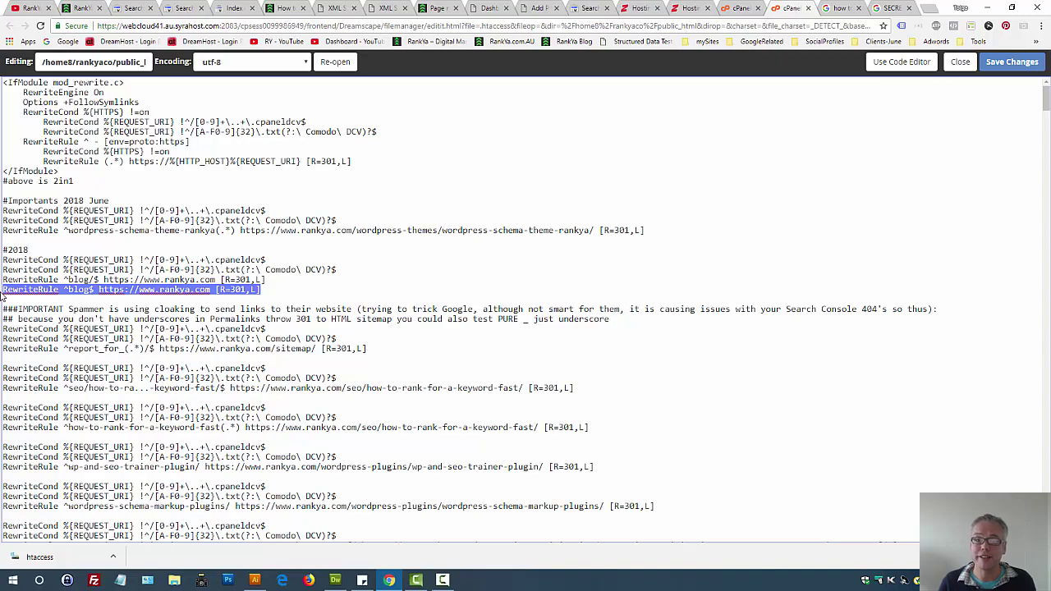
double_click(18, 290)
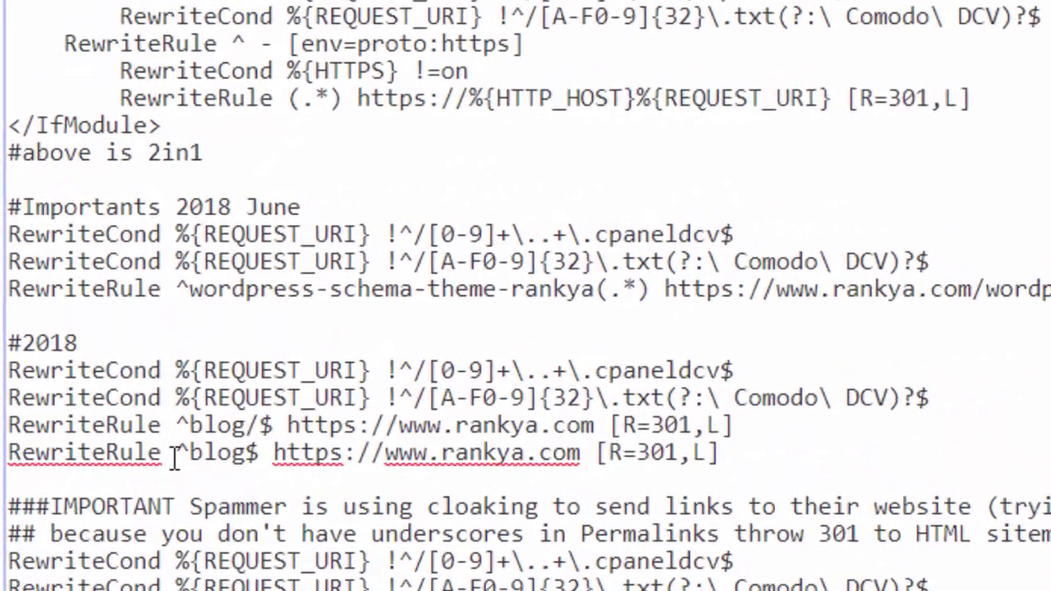
left_click_drag(62, 291, 68, 292)
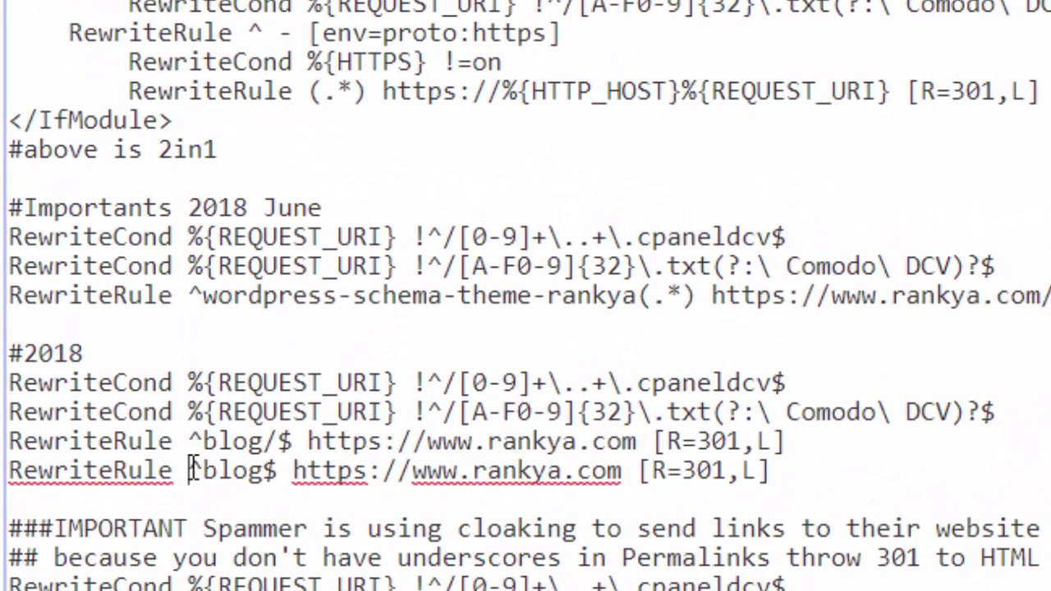
left_click(204, 470)
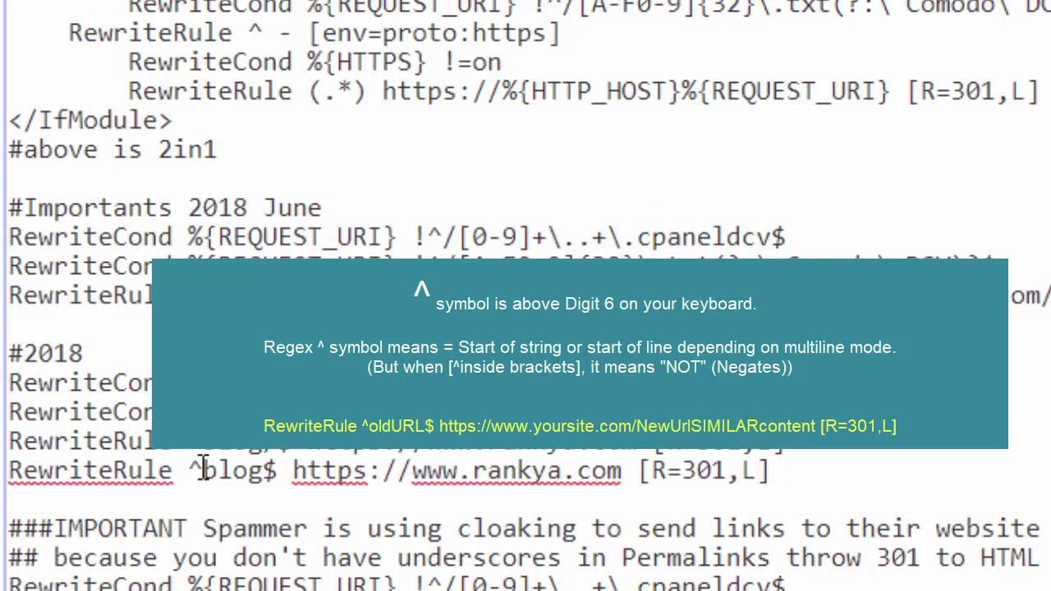
left_click_drag(203, 469, 248, 471)
left_click(234, 472)
double_click(236, 474)
type("oldUR")
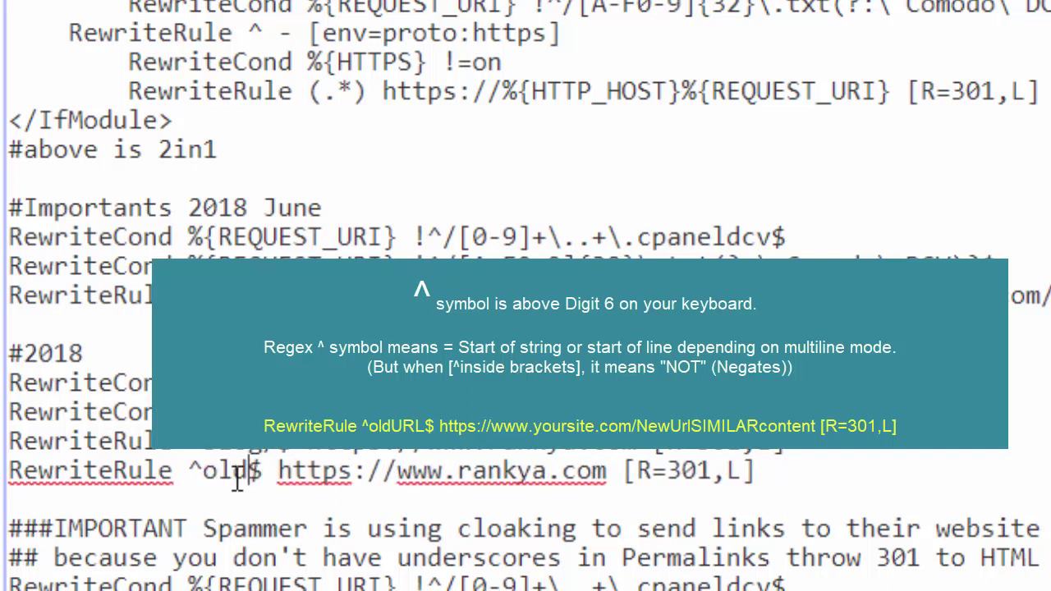
type("L")
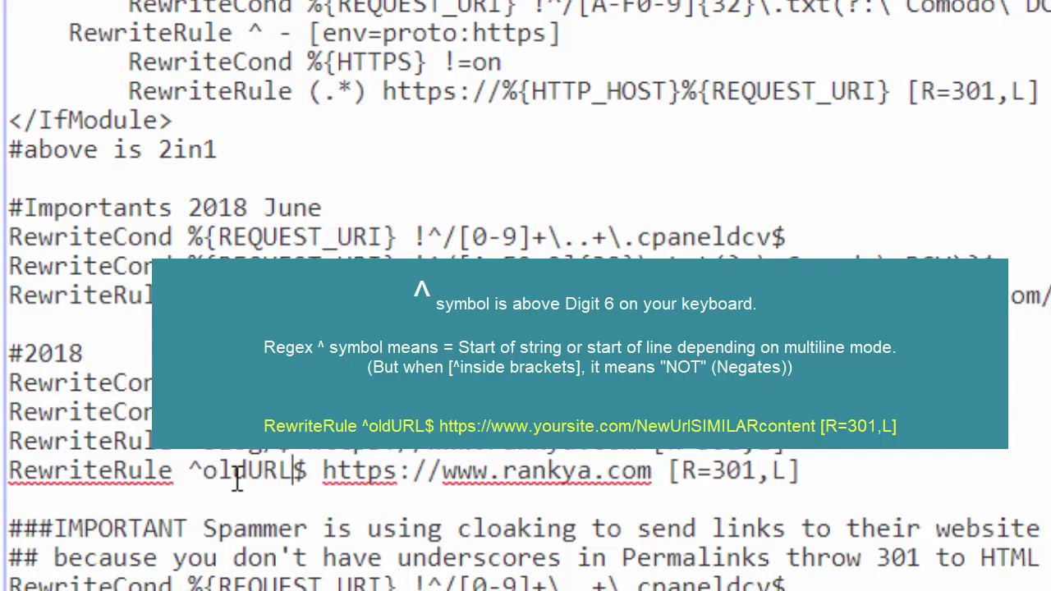
double_click(531, 474)
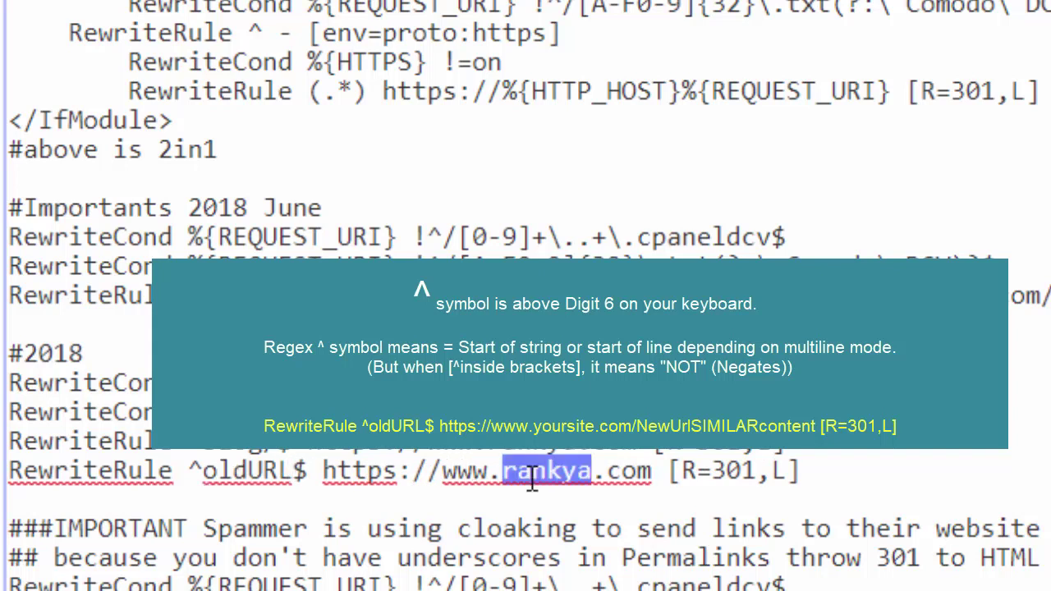
type("your")
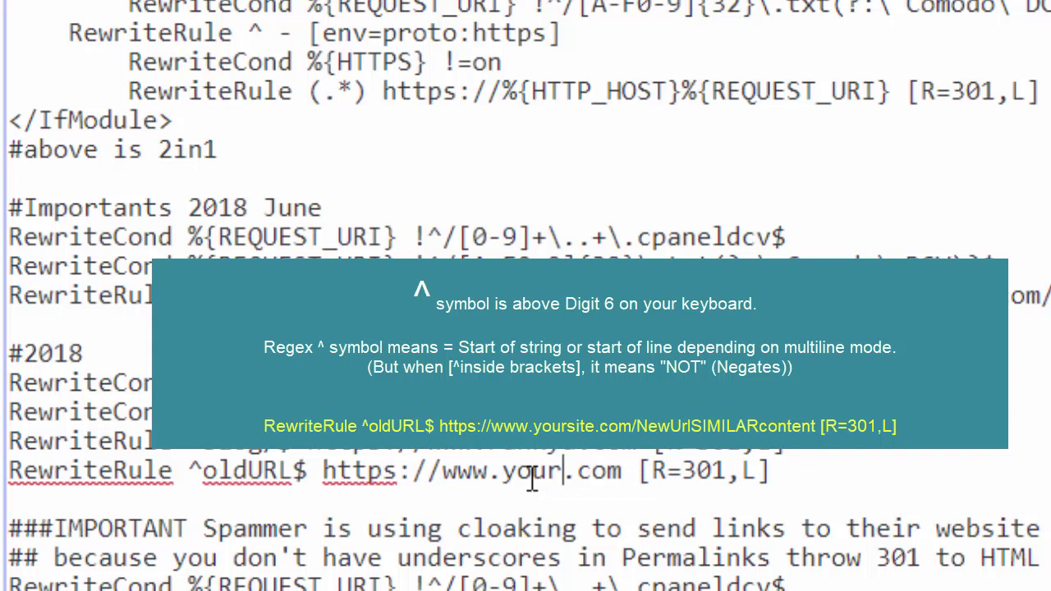
type("site")
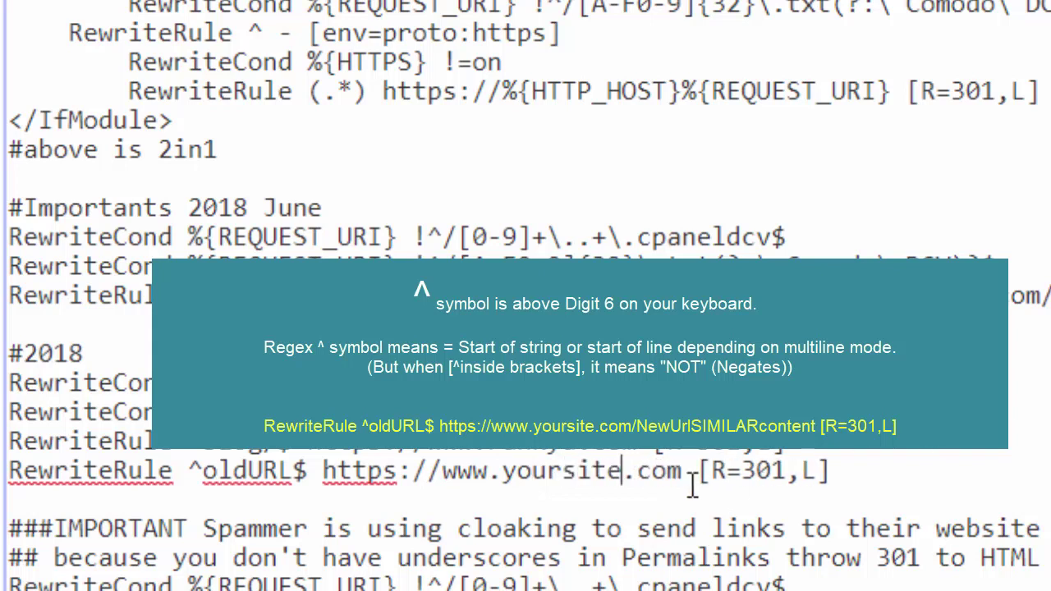
left_click(686, 476)
type("/New")
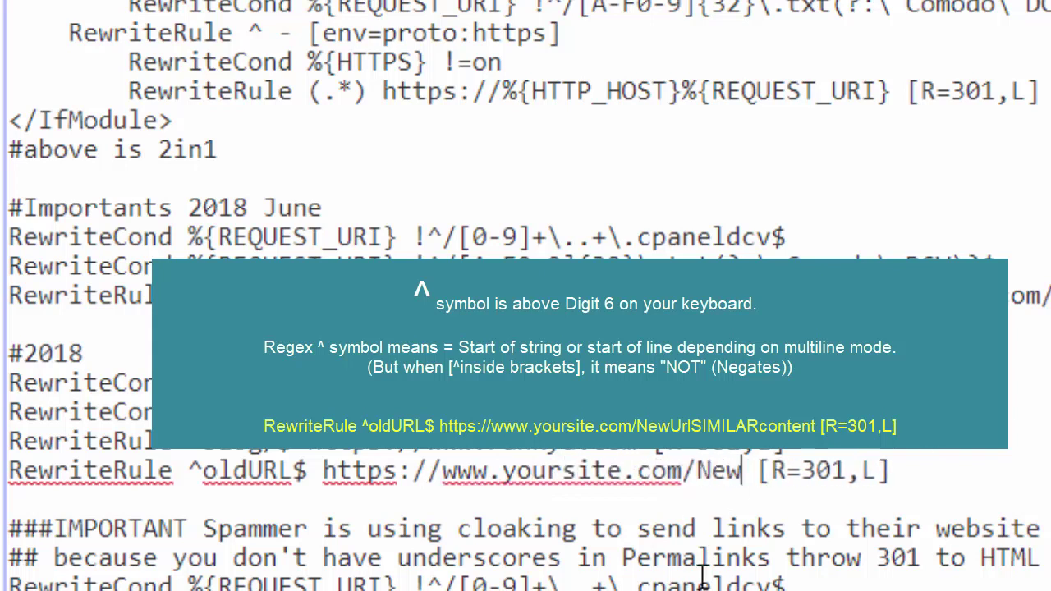
type("Uwl")
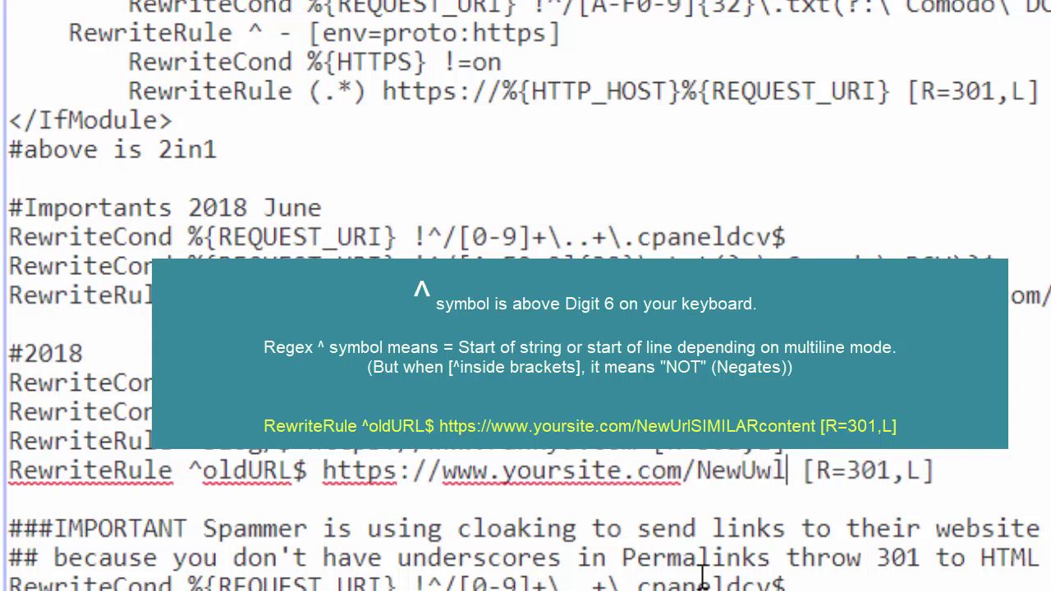
key("BackSpace")
key("BackSpace")
type("rlSIU")
key("BackSpace")
type("MILARco")
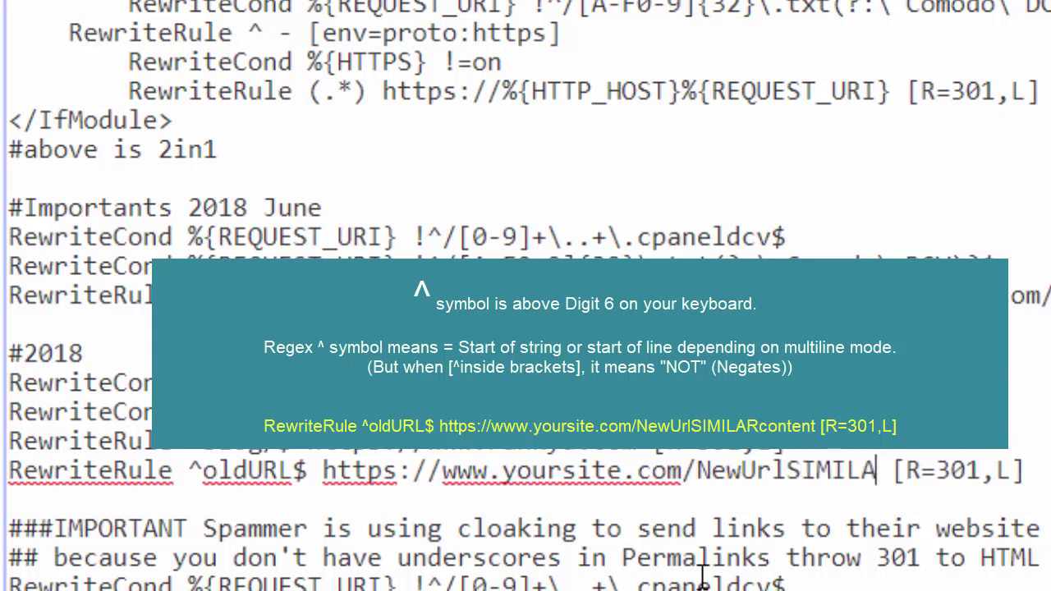
type("ntent")
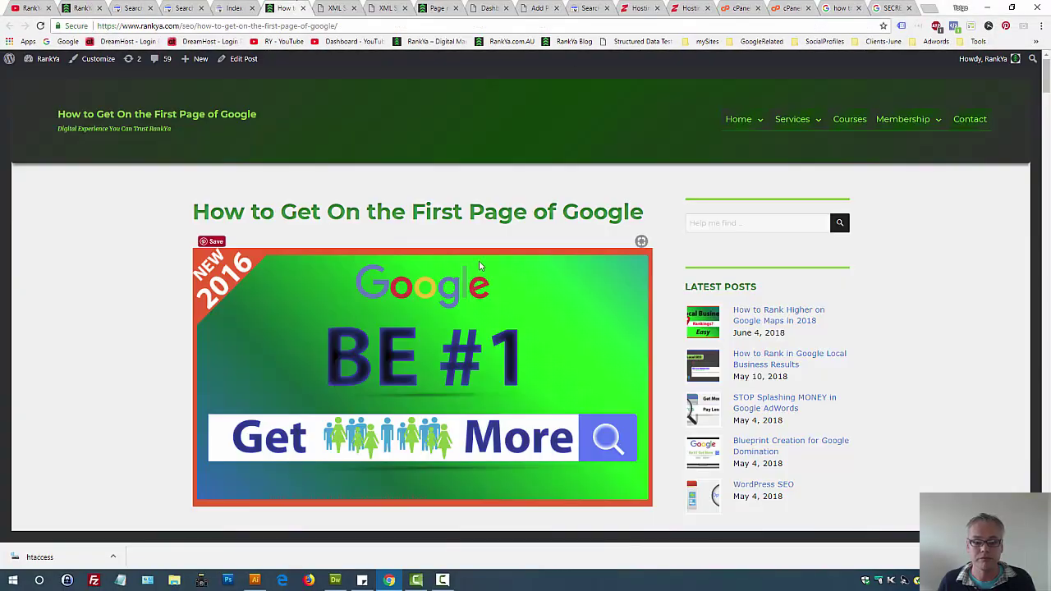
- Return to the Search Console Not found (404) example URLs
left_click(246, 8)
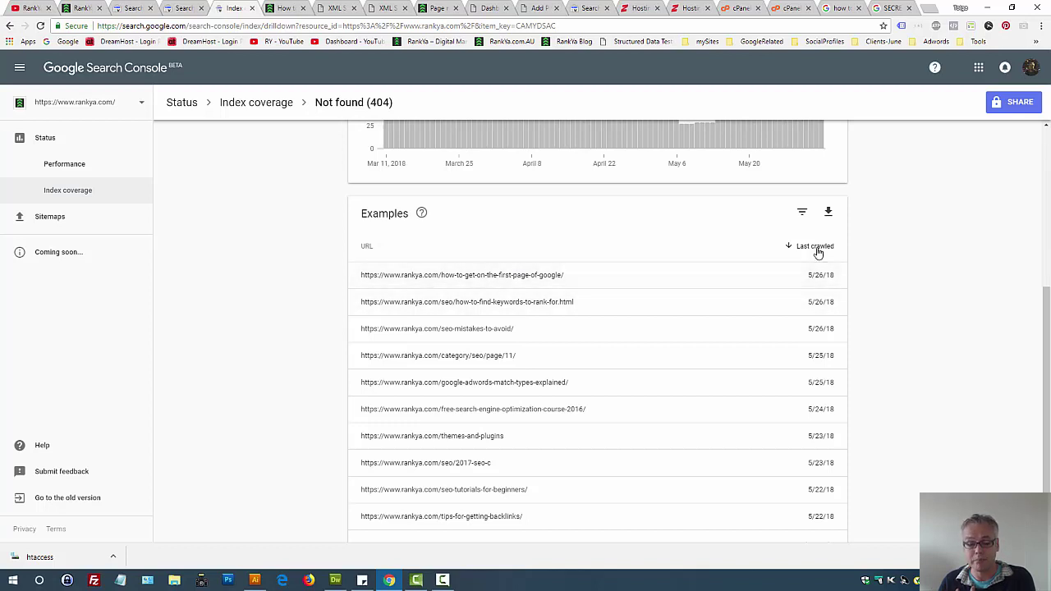
- Filter the 404 report to /page-sitemap.xml, then to /post-sitemap.xml, confirming no 404s
scroll(307, 241, "up", 4)
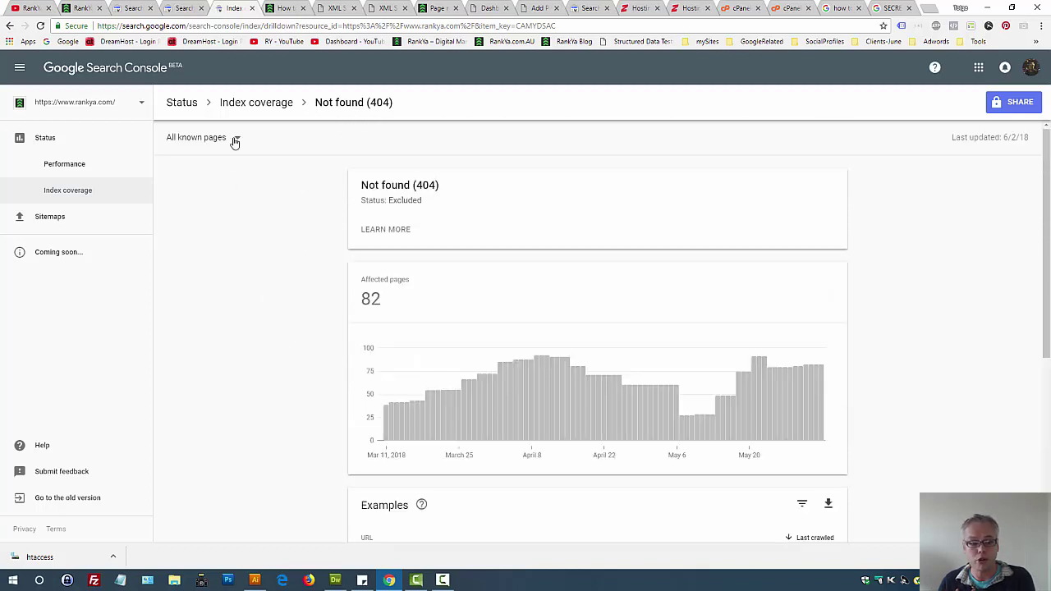
left_click(234, 142)
left_click(220, 178)
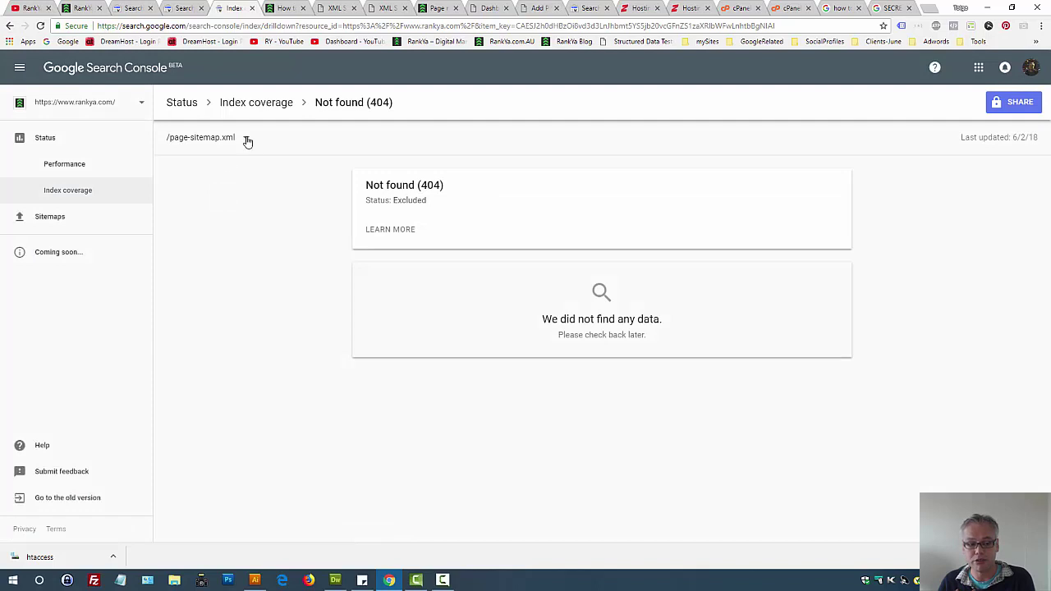
left_click(247, 142)
left_click(215, 197)
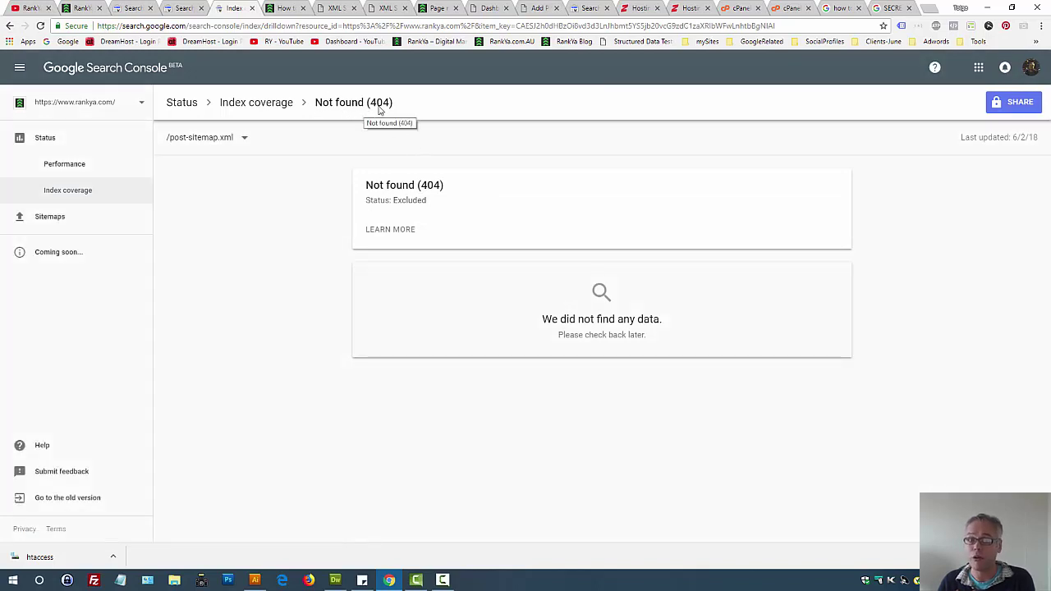
- Switch back to All known pages and mark the first example URL, how-to-get-on-the-first-page-of-google
left_click(219, 140)
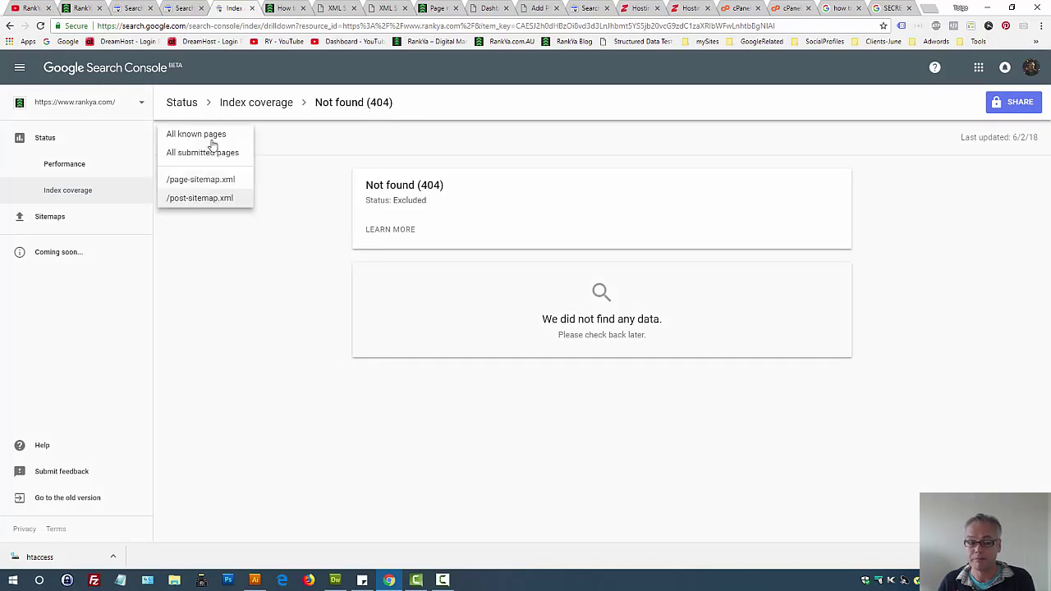
left_click(200, 137)
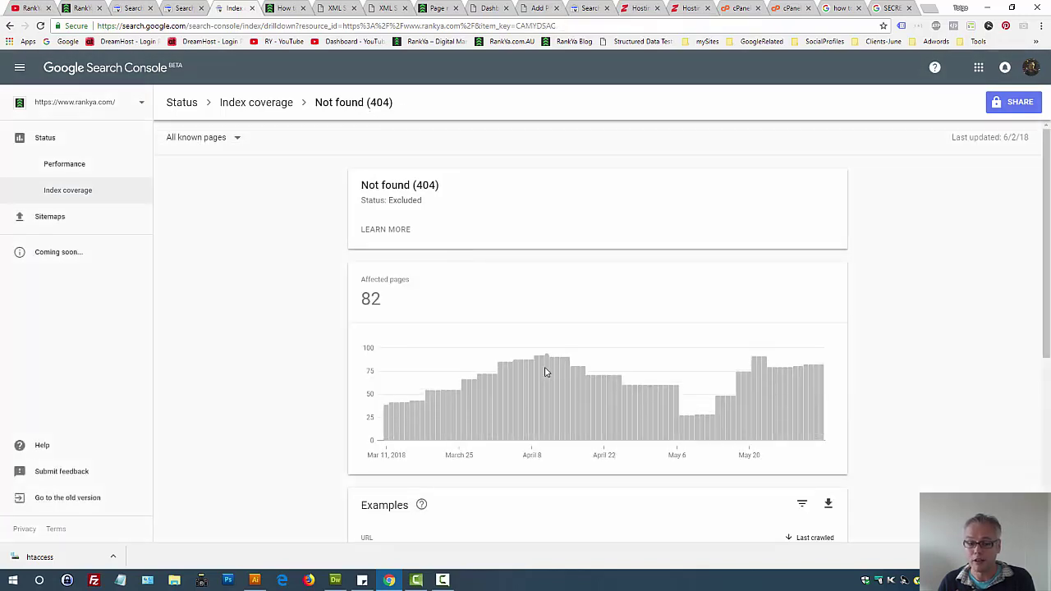
scroll(546, 371, "down", 2)
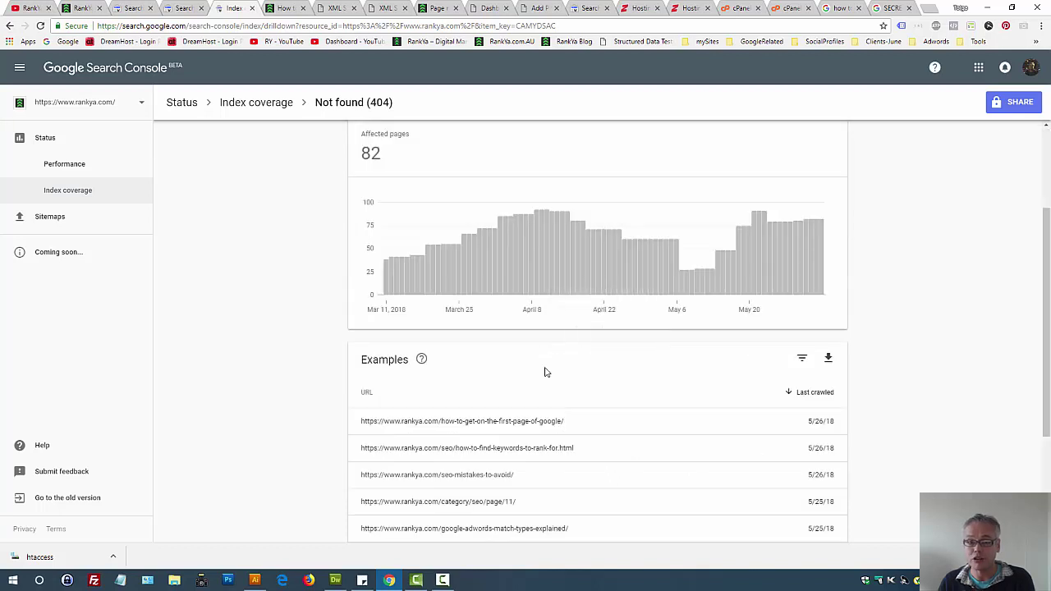
scroll(544, 372, "down", 2)
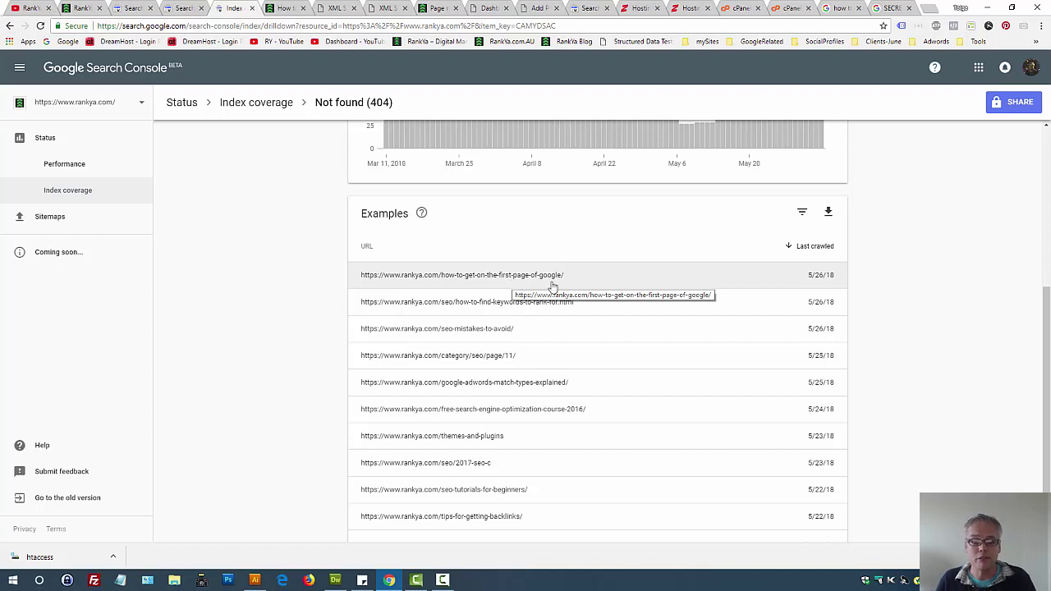
left_click_drag(565, 278, 349, 288)
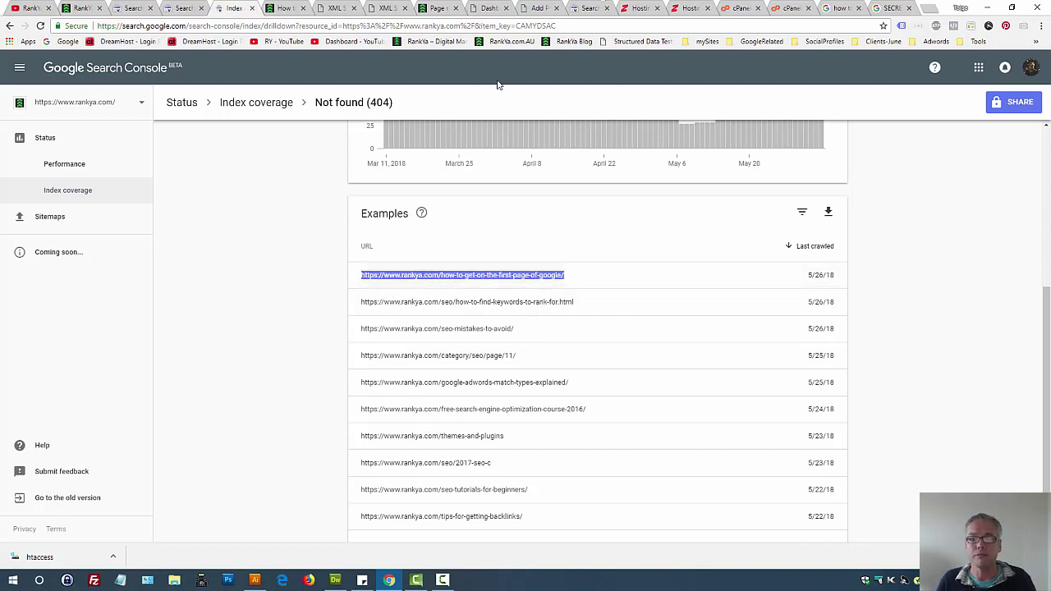
- Revisit the WordPress 301 plugin results, then expand Hosting Manager's Domains section to show Redirects
left_click(533, 9)
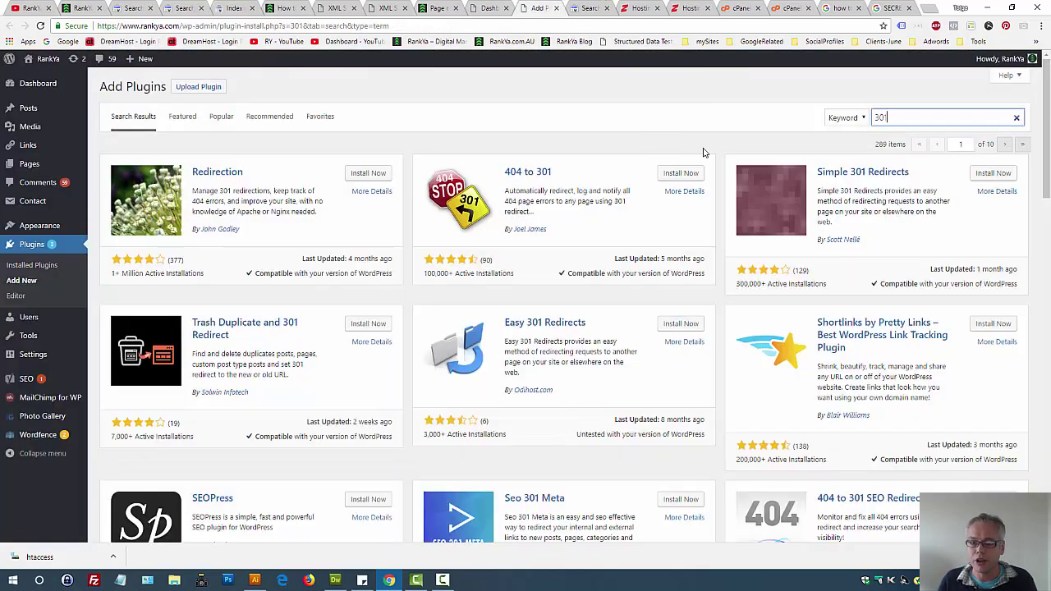
double_click(882, 118)
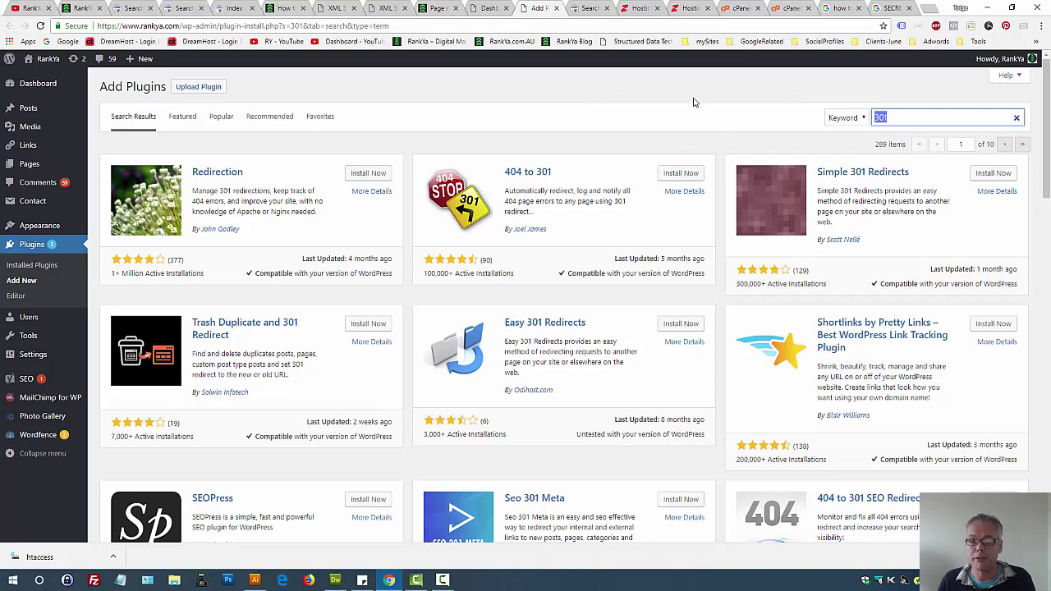
left_click(686, 12)
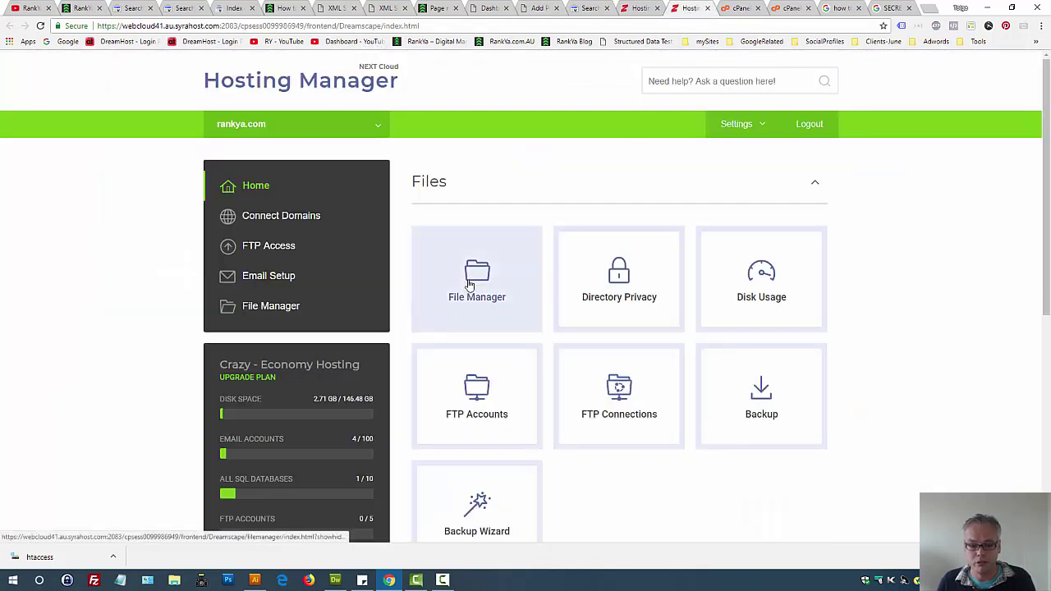
scroll(535, 429, "down", 4)
left_click(477, 373)
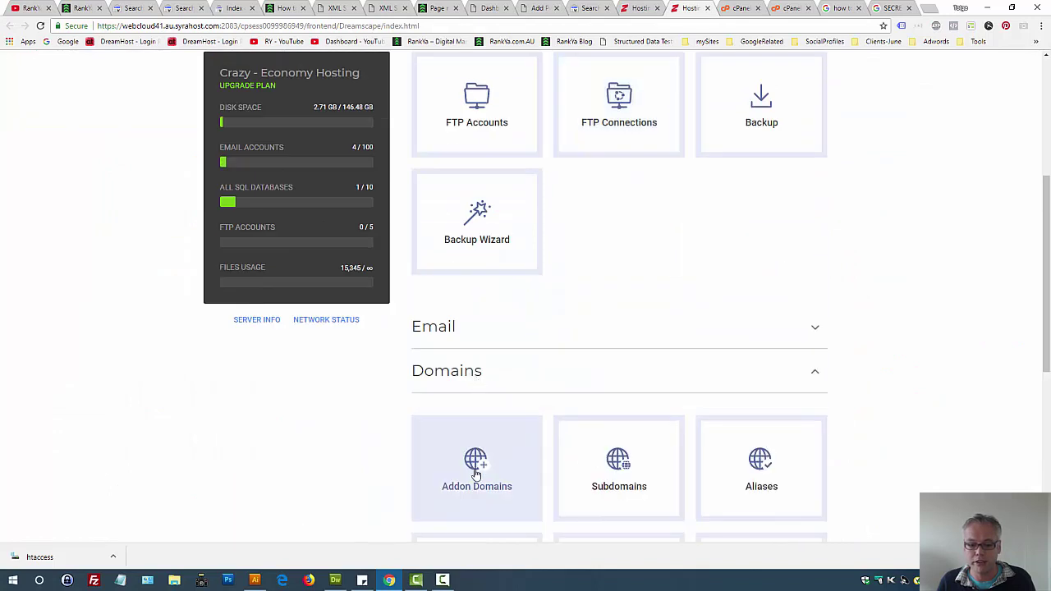
scroll(482, 493, "down", 4)
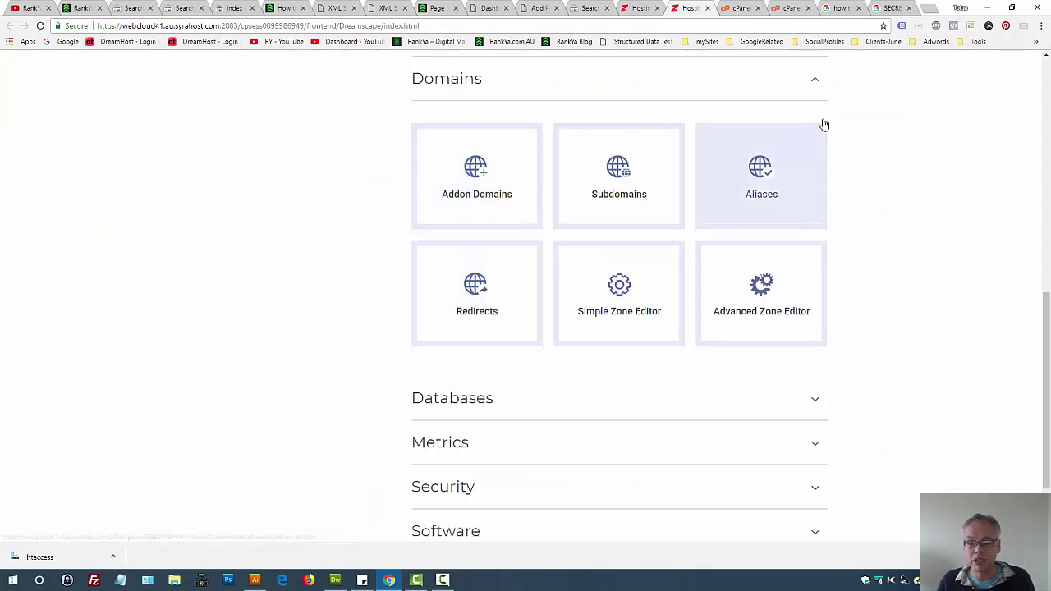
- Highlight the RewriteRule ^oldURL$ line in .htaccess, then return to the Search Console 404 examples
left_click(791, 10)
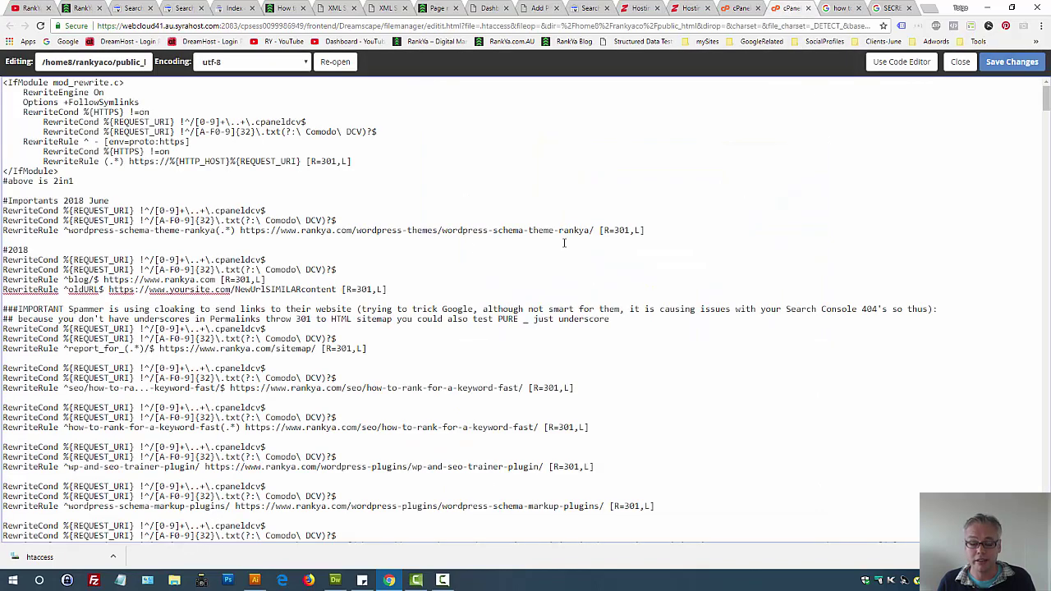
triple_click(220, 290)
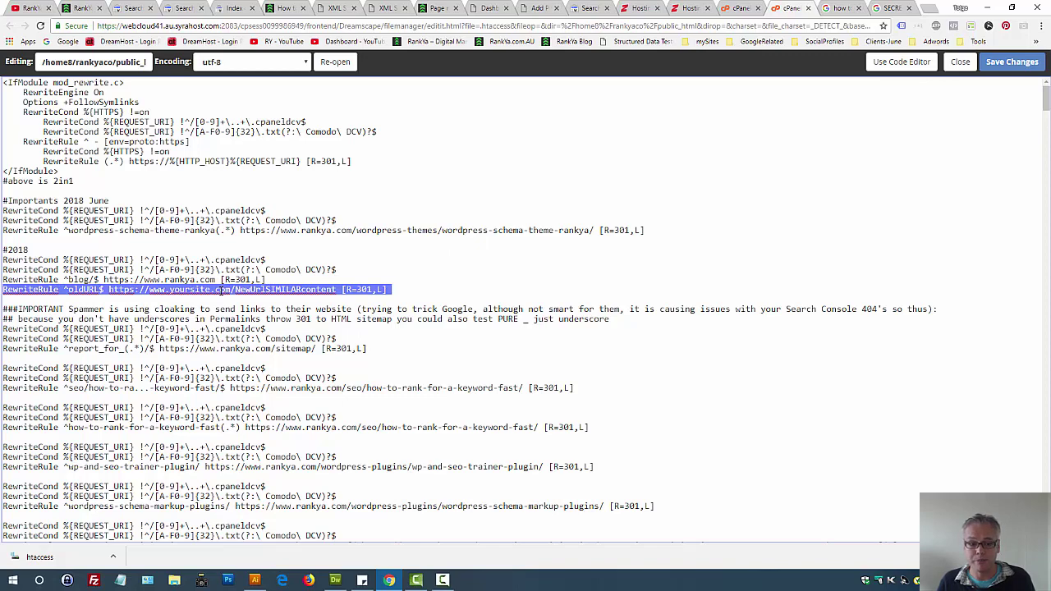
left_click(231, 8)
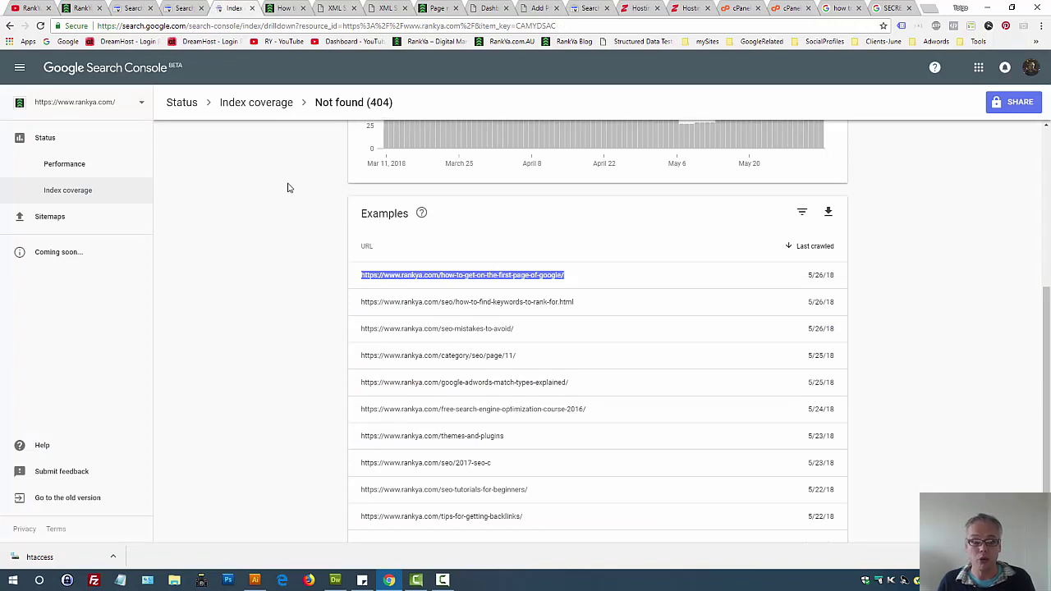
- Open the 'All known pages' sitemap filter at the top of the Not found (404) report
scroll(283, 188, "up", 4)
left_click(227, 139)
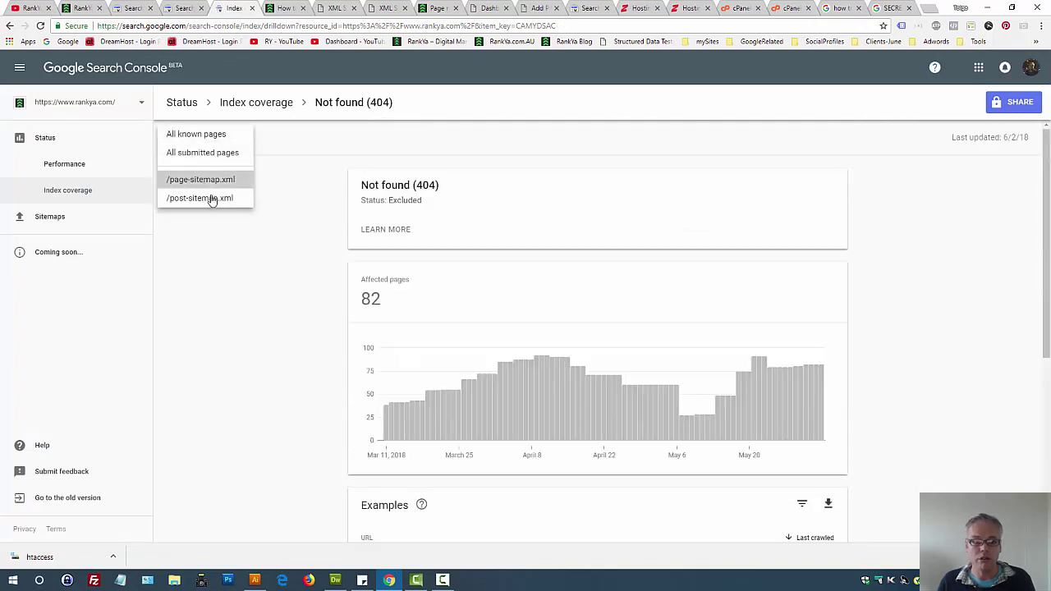